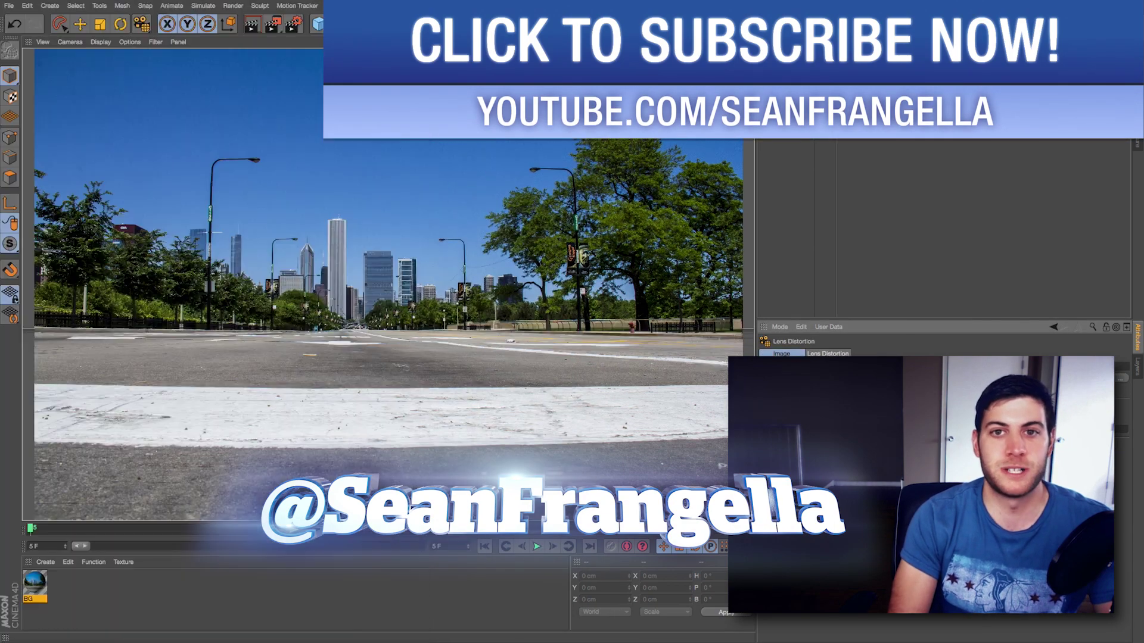
{"action": "left_click", "coordinate": [828, 353]}
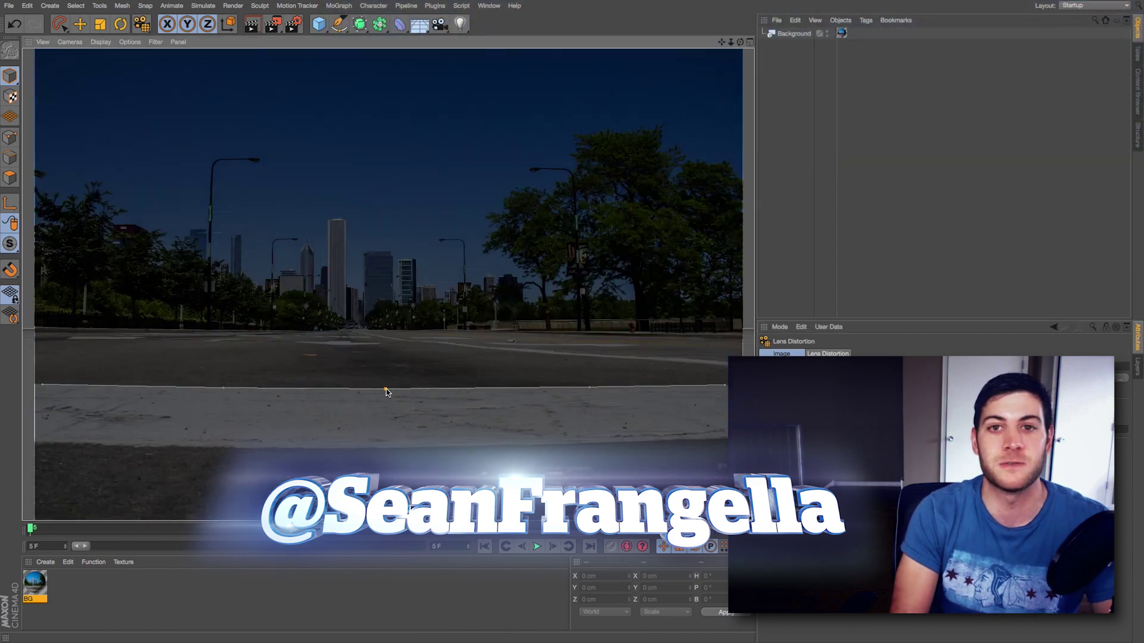
{"action": "left_click", "coordinate": [813, 354]}
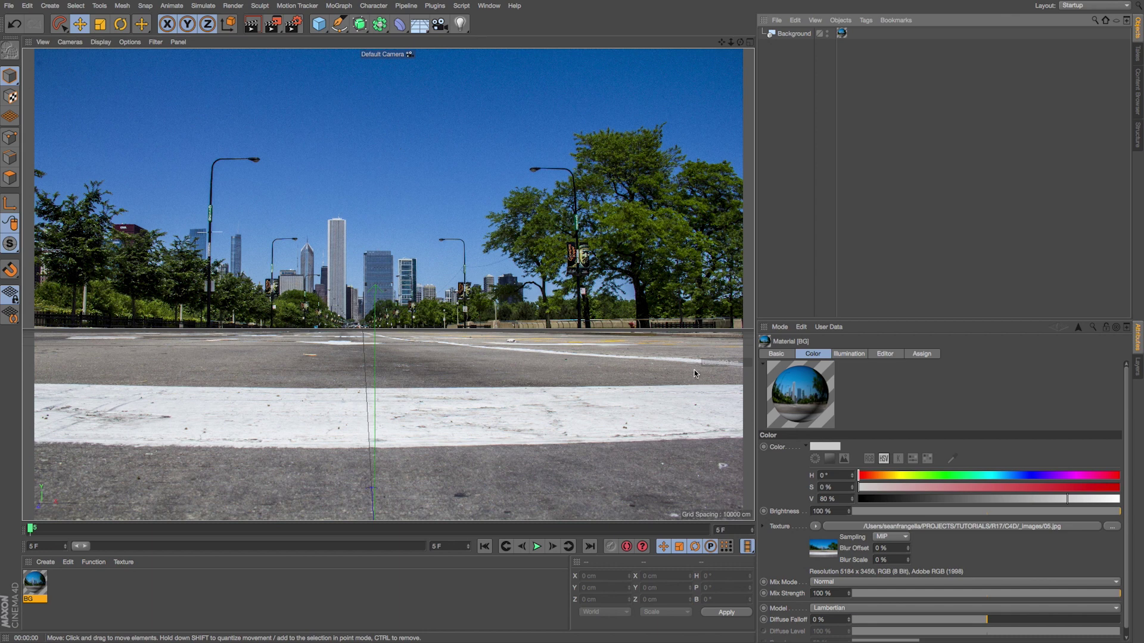
{"action": "left_click", "coordinate": [319, 24]}
{"action": "left_click_drag", "start_coordinate": [375, 463], "coordinate": [374, 357]}
{"action": "left_click_drag", "start_coordinate": [364, 518], "coordinate": [373, 224]}
{"action": "left_click_drag", "start_coordinate": [440, 361], "coordinate": [290, 352]}
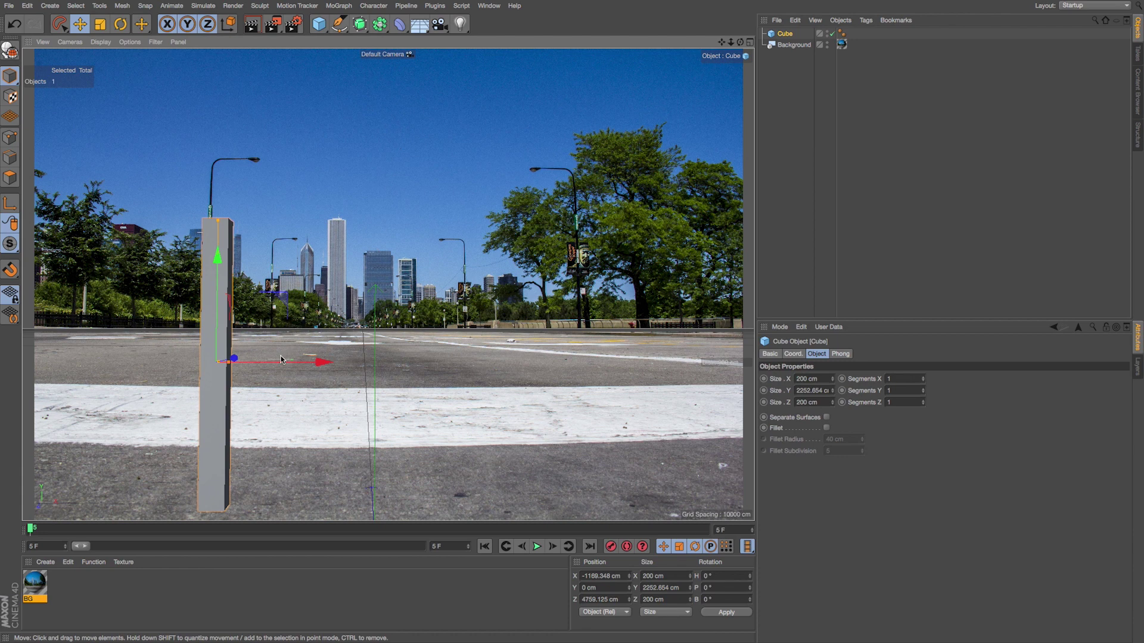
{"action": "left_click_drag", "start_coordinate": [234, 358], "coordinate": [295, 324]}
{"action": "key", "text": "t"}
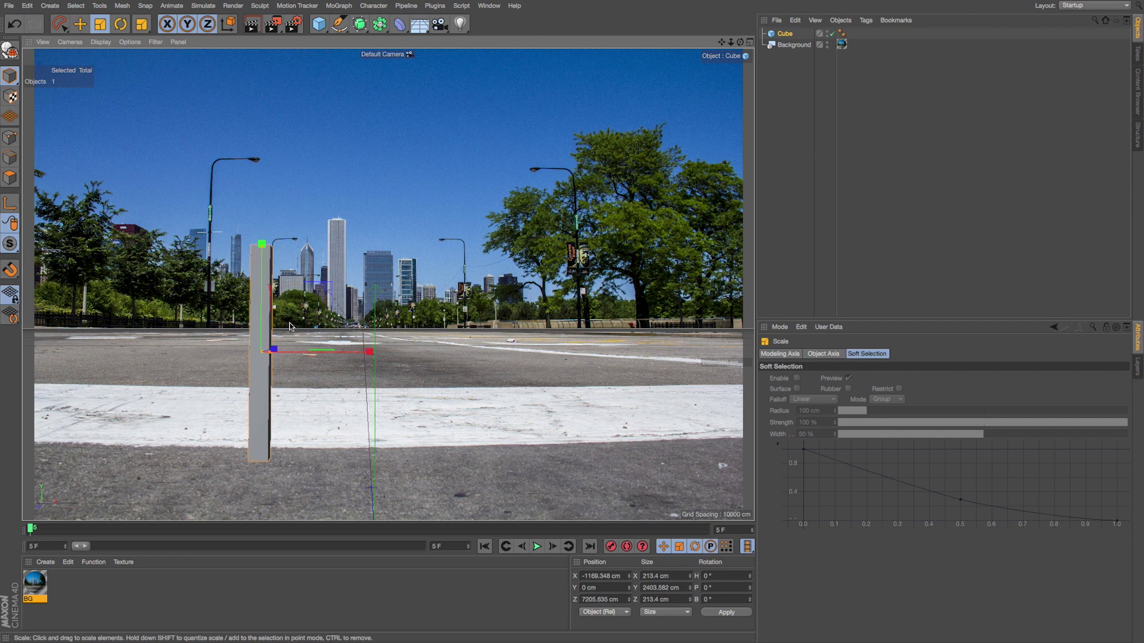
{"action": "key", "text": "Delete"}
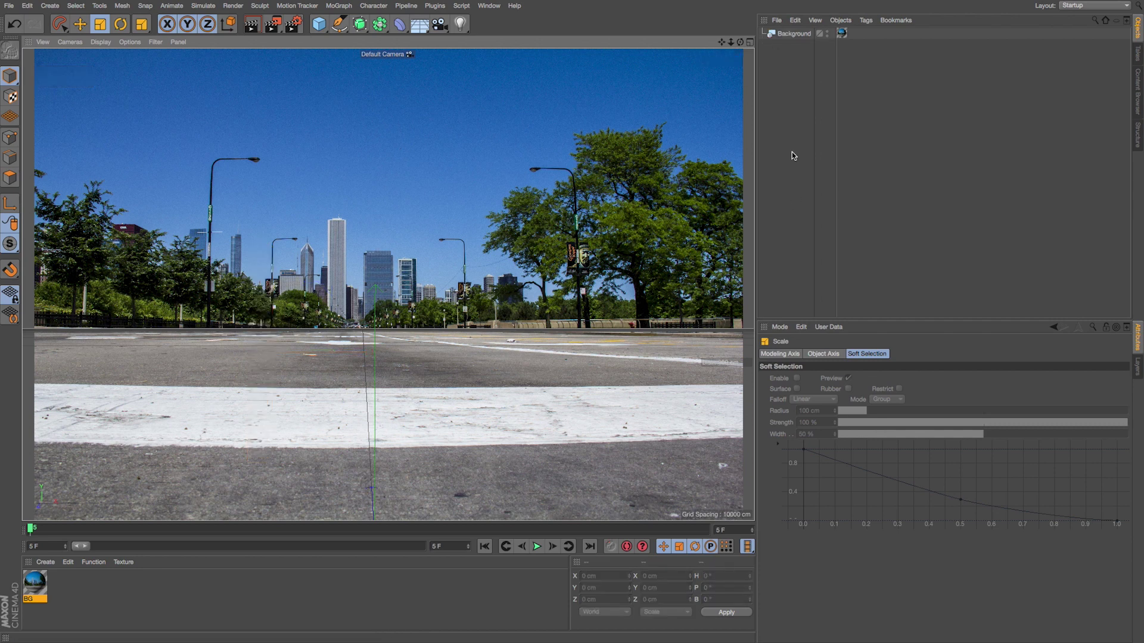
Activate the Lens Distortion tool, load 05.jpg as its image and lower the image brightness to 77%.
{"action": "left_click", "coordinate": [99, 5]}
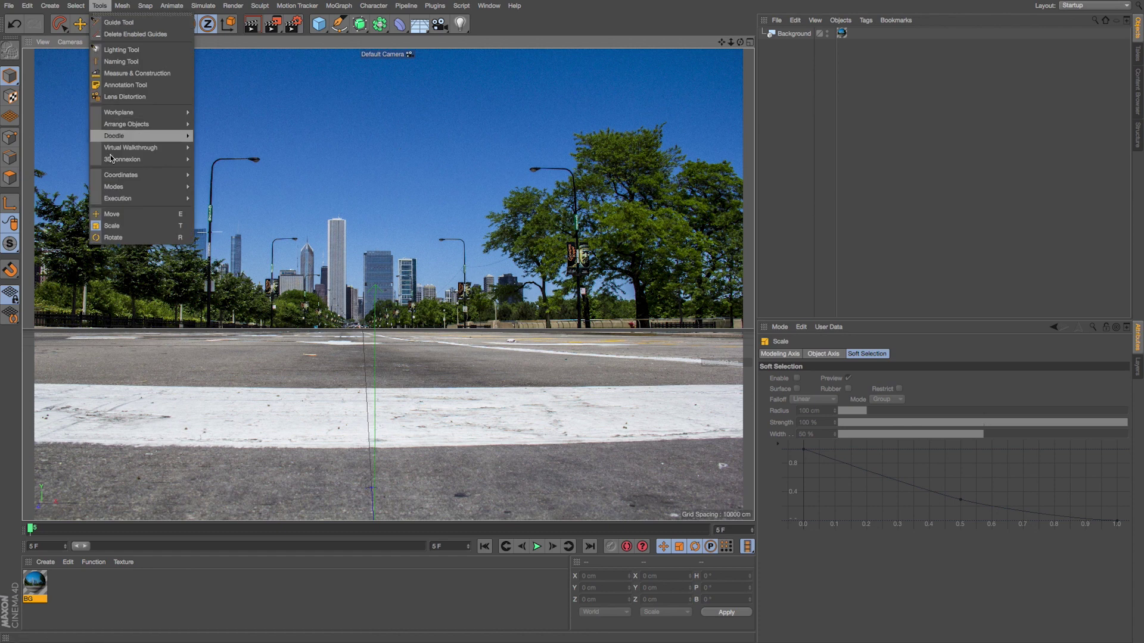
{"action": "left_click", "coordinate": [120, 96]}
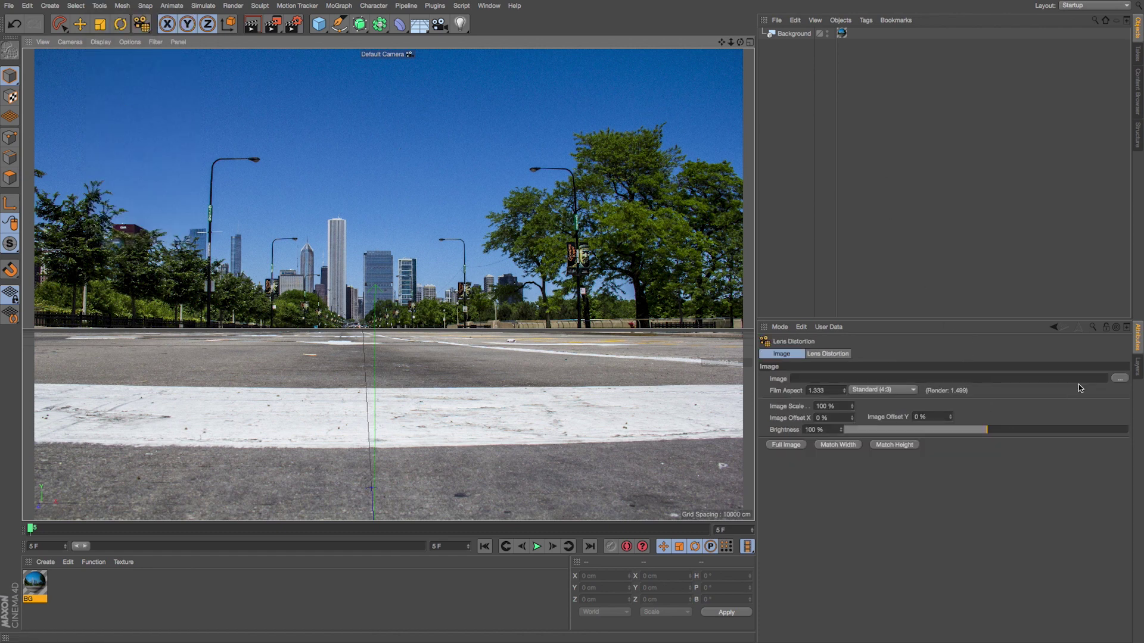
{"action": "left_click", "coordinate": [1120, 379]}
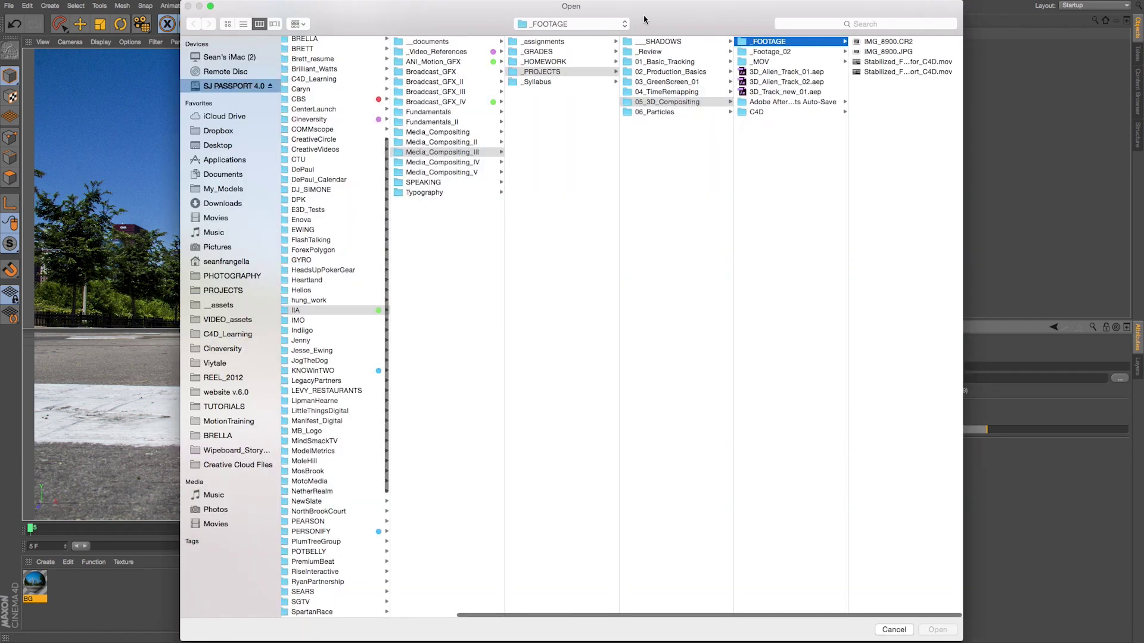
{"action": "left_click_drag", "start_coordinate": [642, 16], "coordinate": [136, 16]}
{"action": "left_click", "coordinate": [375, 56]}
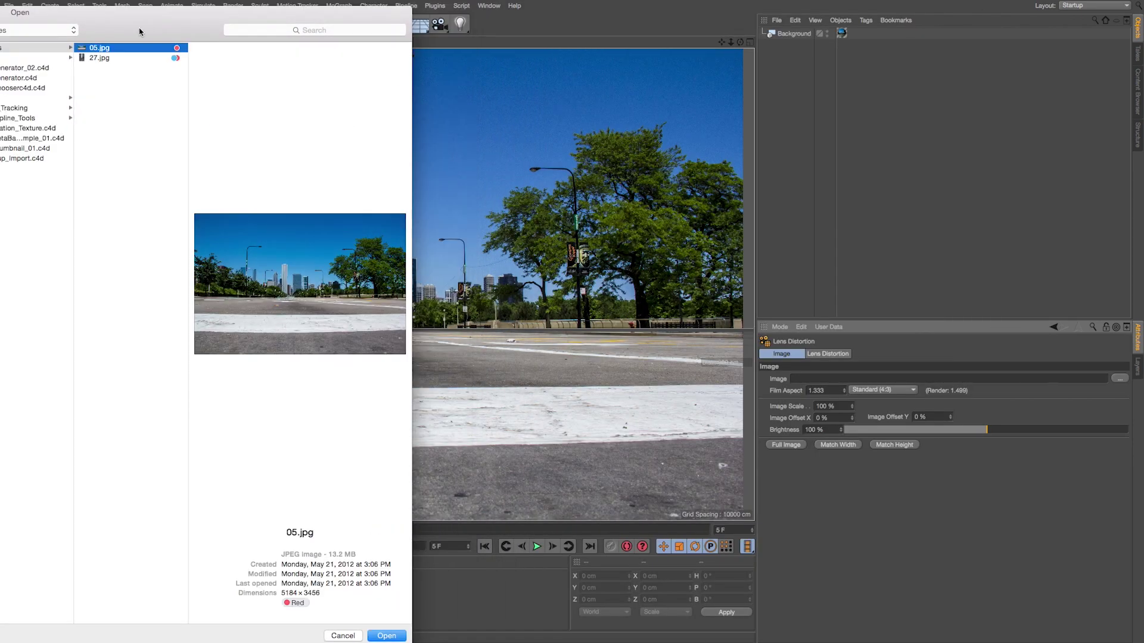
{"action": "key", "text": "Return"}
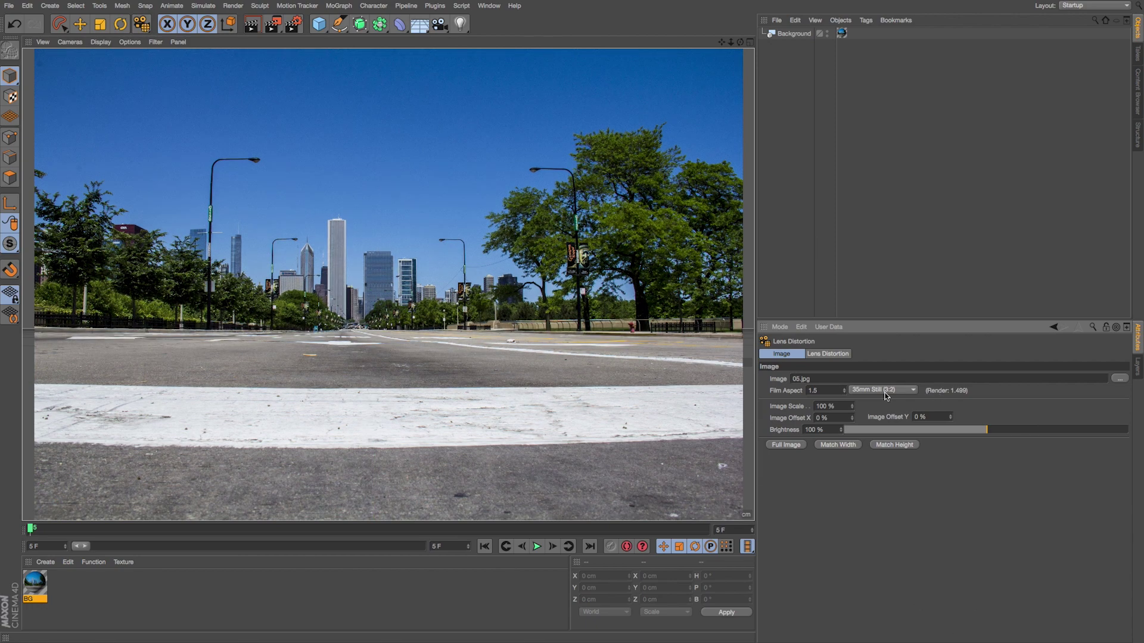
{"action": "left_click_drag", "start_coordinate": [842, 430], "coordinate": [841, 439]}
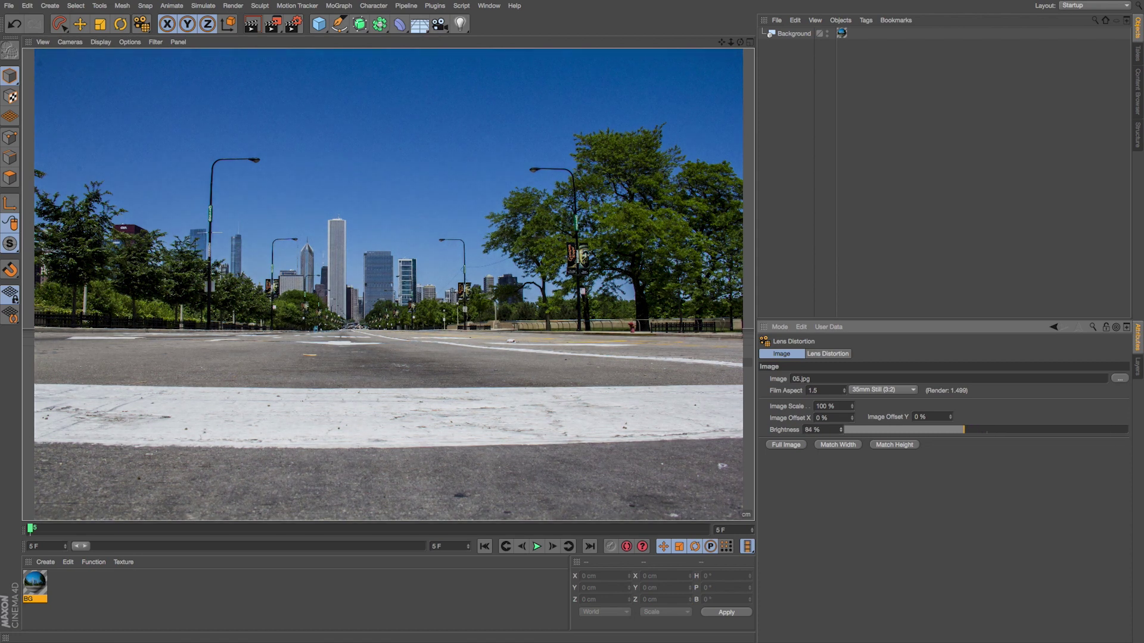
Add an N-point line and spread its end points along the upper edge of the white road stripe.
{"action": "left_click", "coordinate": [830, 355]}
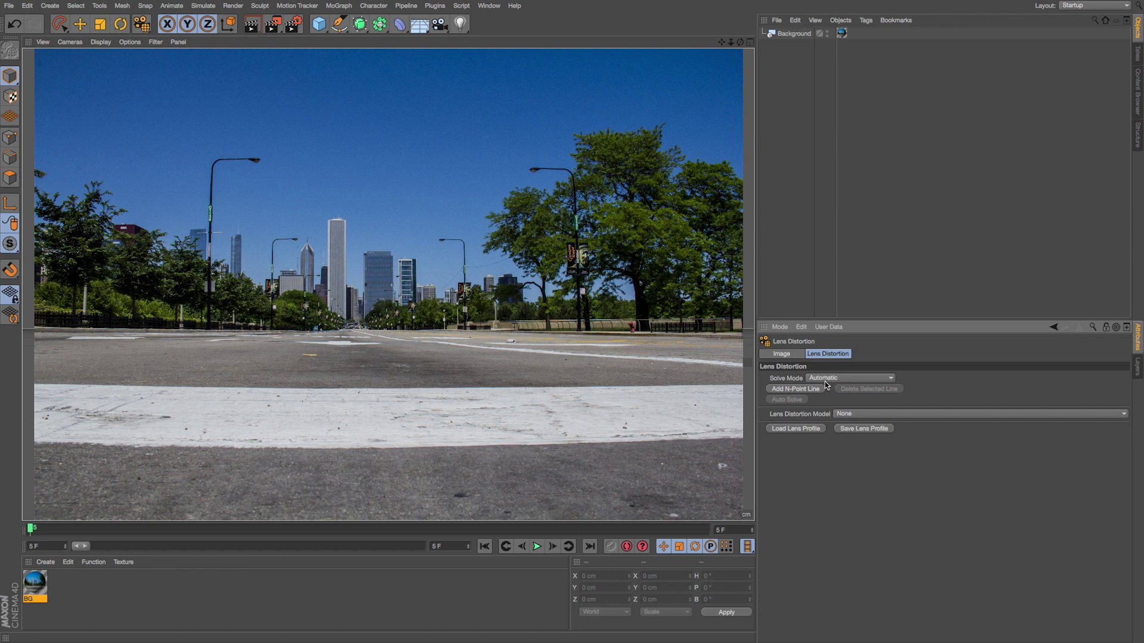
{"action": "left_click", "coordinate": [796, 391]}
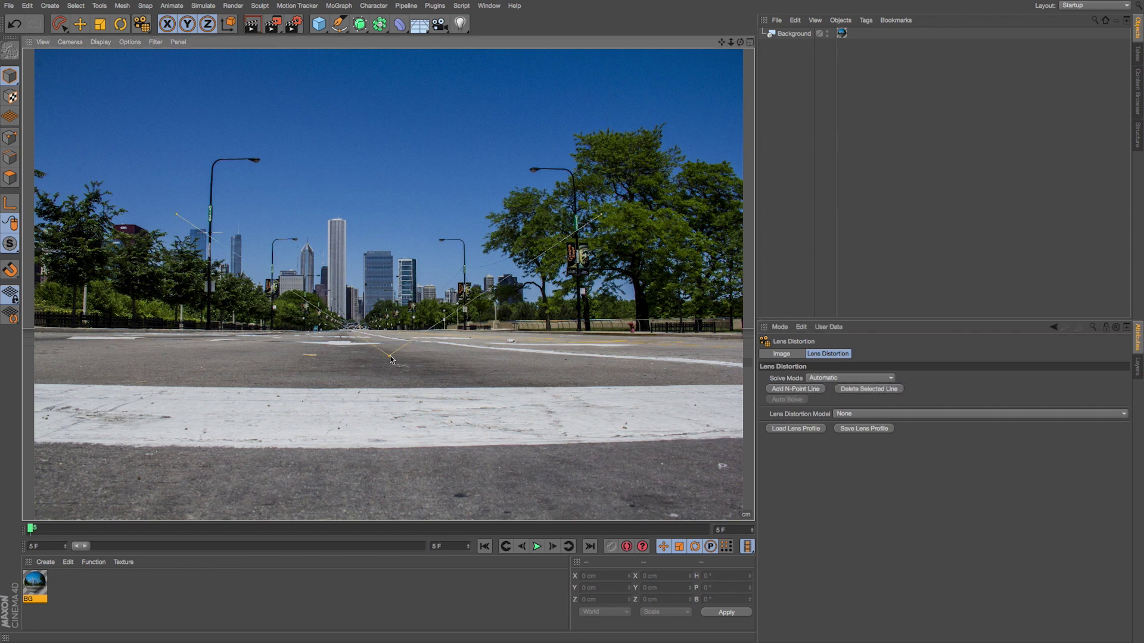
{"action": "left_click_drag", "start_coordinate": [391, 358], "coordinate": [430, 346]}
{"action": "left_click_drag", "start_coordinate": [176, 212], "coordinate": [43, 385]}
{"action": "left_click_drag", "start_coordinate": [602, 218], "coordinate": [723, 384]}
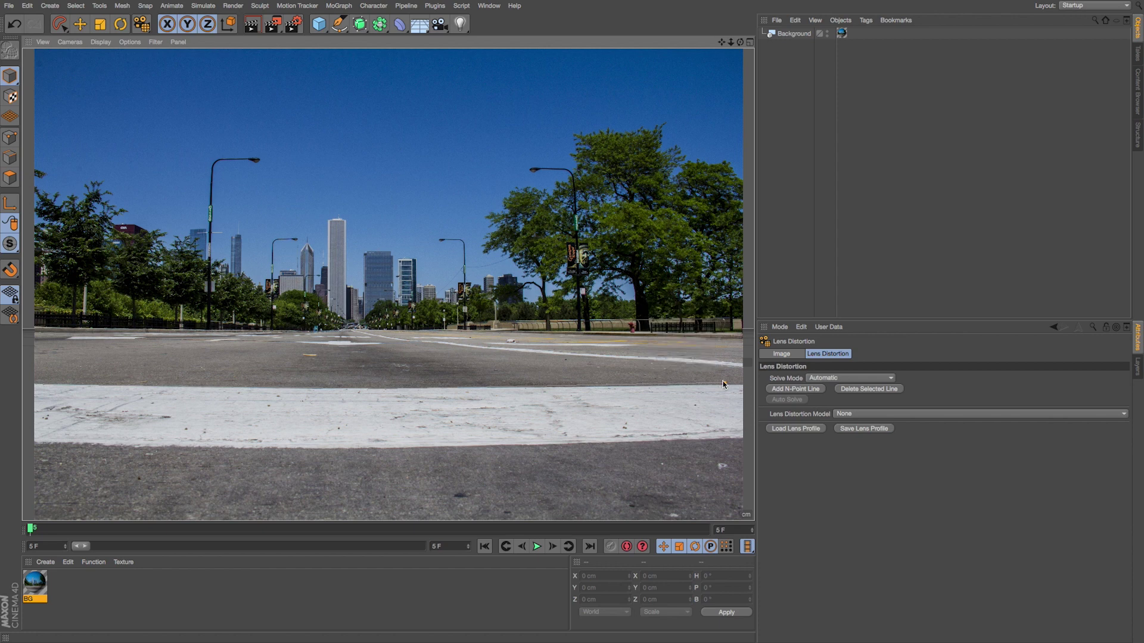
Enlarge the lens distortion image to 209% and lower its brightness to 11%.
{"action": "left_click", "coordinate": [782, 353]}
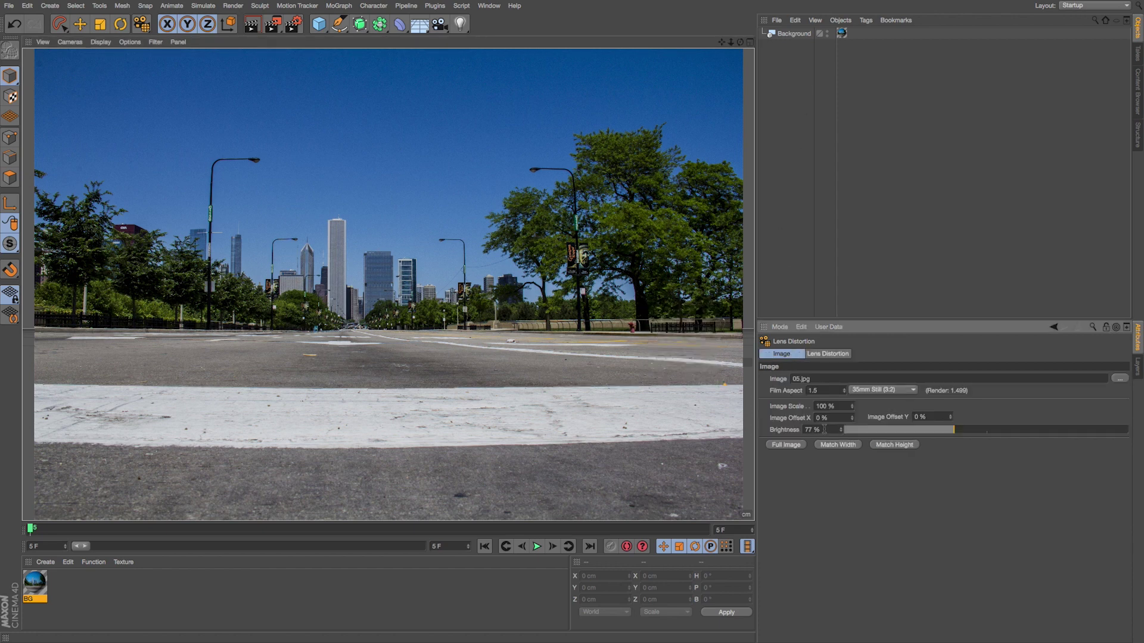
{"action": "left_click_drag", "start_coordinate": [852, 406], "coordinate": [598, 439]}
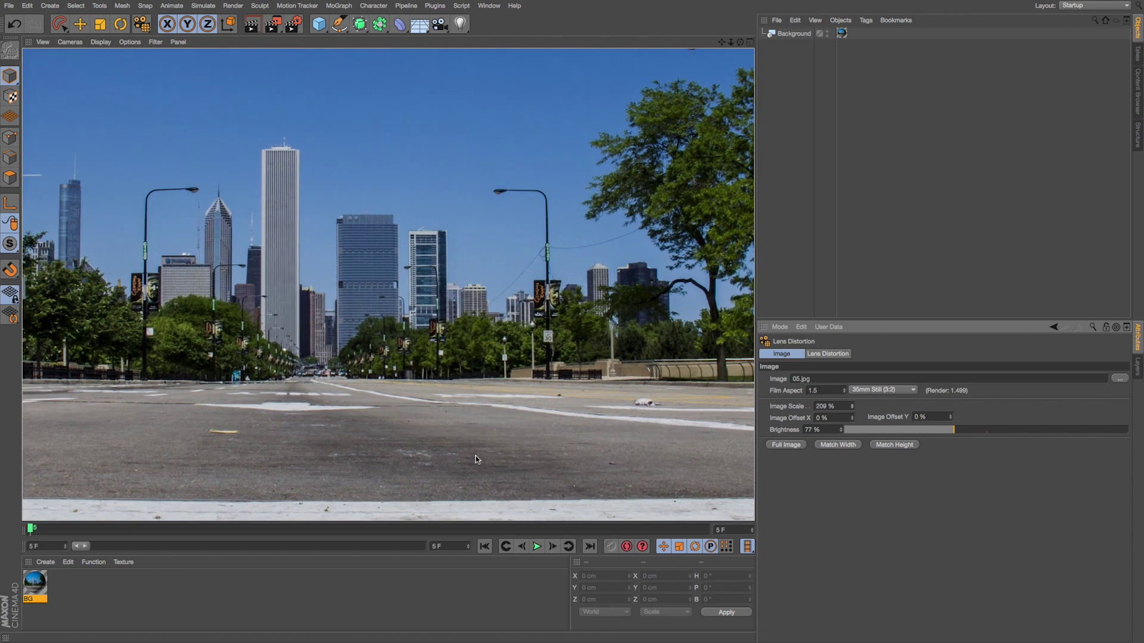
{"action": "middle_click_drag", "start_coordinate": [434, 457], "coordinate": [512, 326], "text": "alt"}
{"action": "left_click_drag", "start_coordinate": [841, 430], "coordinate": [841, 469]}
Refine the left end point of the N-point line so it sits exactly on the white stripe's upper edge.
{"action": "middle_click_drag", "start_coordinate": [382, 333], "coordinate": [632, 314], "text": "alt"}
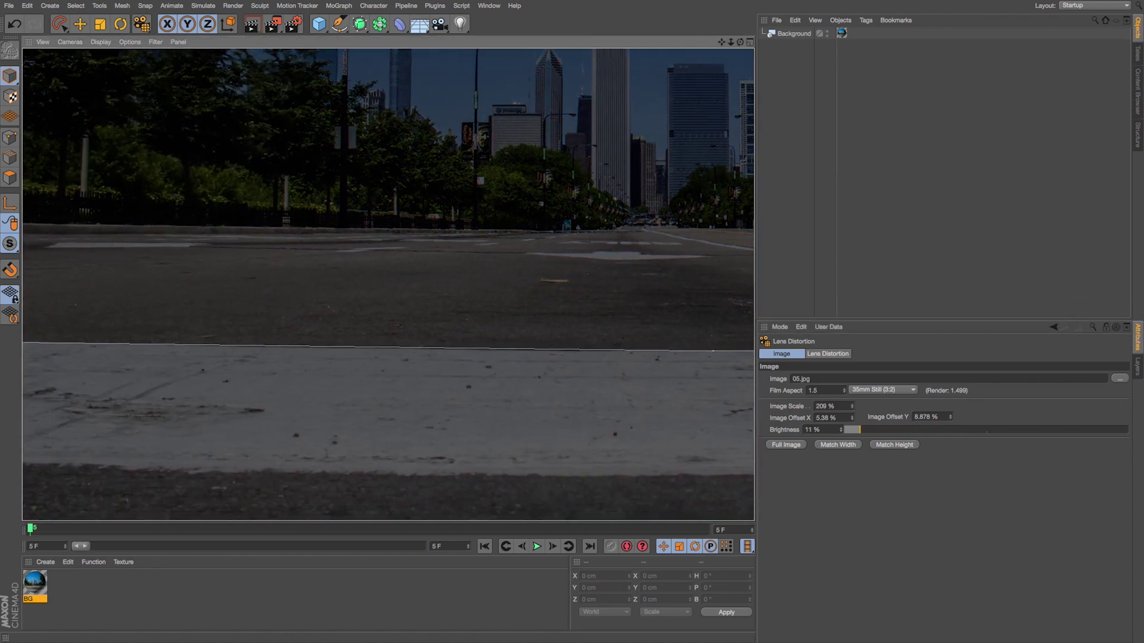
{"action": "middle_click_drag", "start_coordinate": [329, 316], "coordinate": [406, 324], "text": "alt"}
{"action": "middle_click_drag", "start_coordinate": [161, 345], "coordinate": [139, 346], "text": "alt"}
{"action": "left_click_drag", "start_coordinate": [53, 349], "coordinate": [51, 349]}
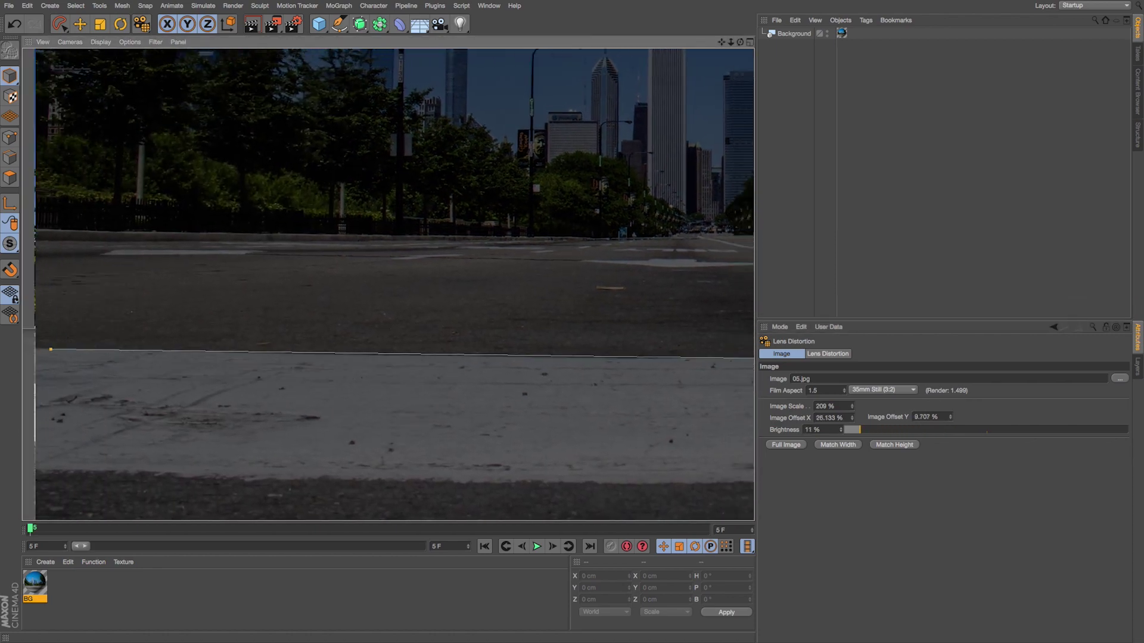
{"action": "middle_click_drag", "start_coordinate": [512, 322], "coordinate": [261, 320], "text": "alt"}
{"action": "middle_click_drag", "start_coordinate": [379, 325], "coordinate": [441, 333], "text": "alt"}
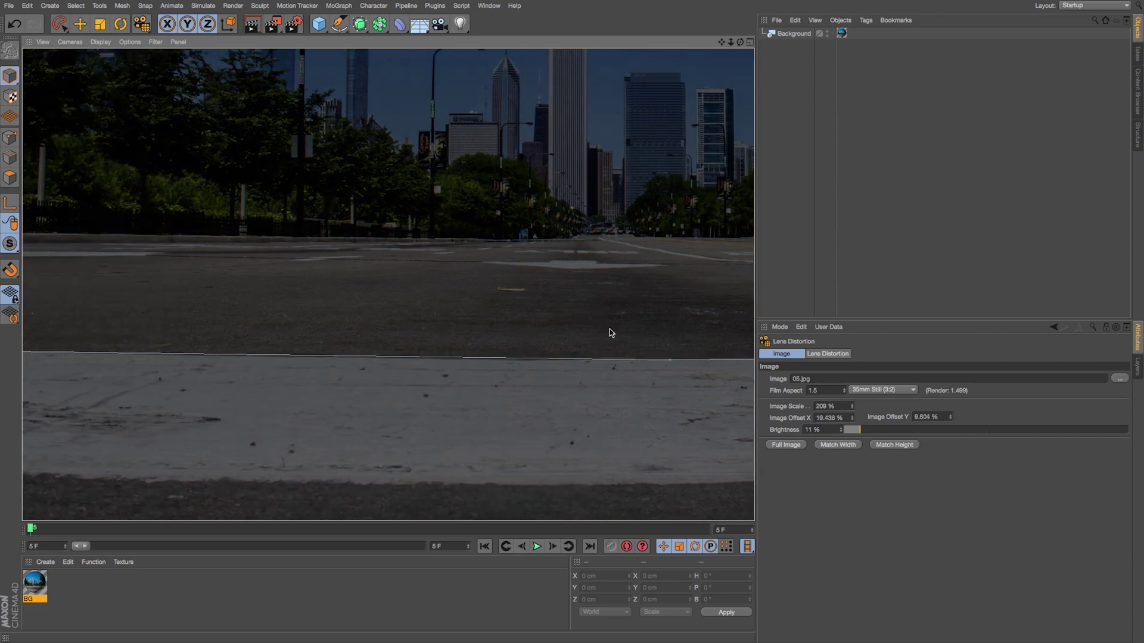
{"action": "middle_click_drag", "start_coordinate": [609, 330], "coordinate": [721, 337], "text": "alt"}
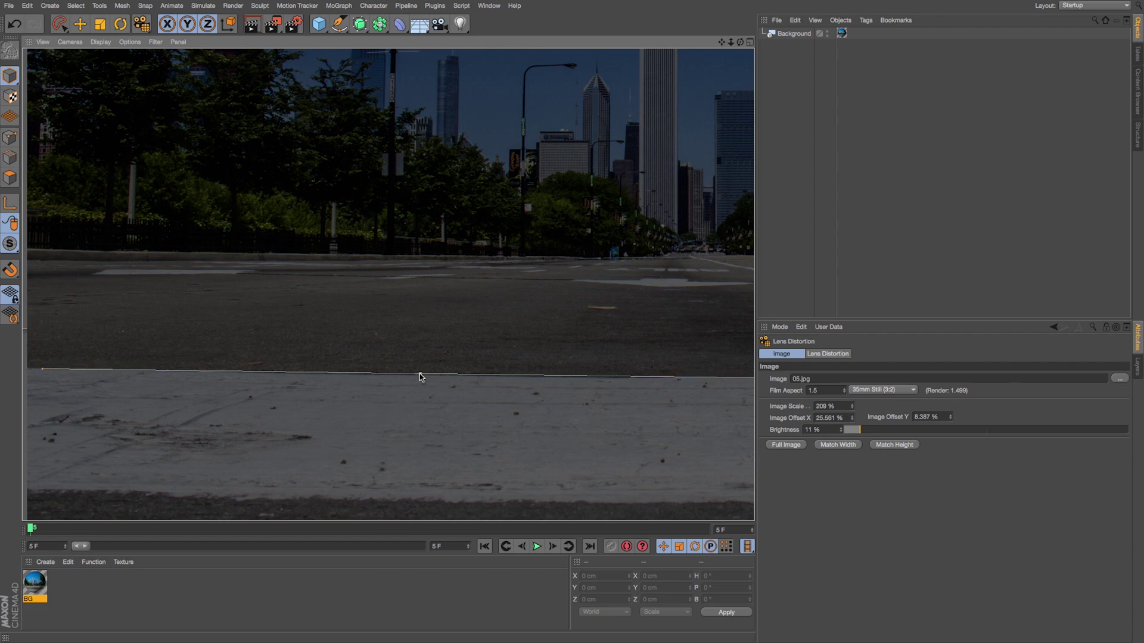
Add two intermediate points to the line on the white stripe's upper edge, one in each half.
{"action": "left_click", "coordinate": [420, 375]}
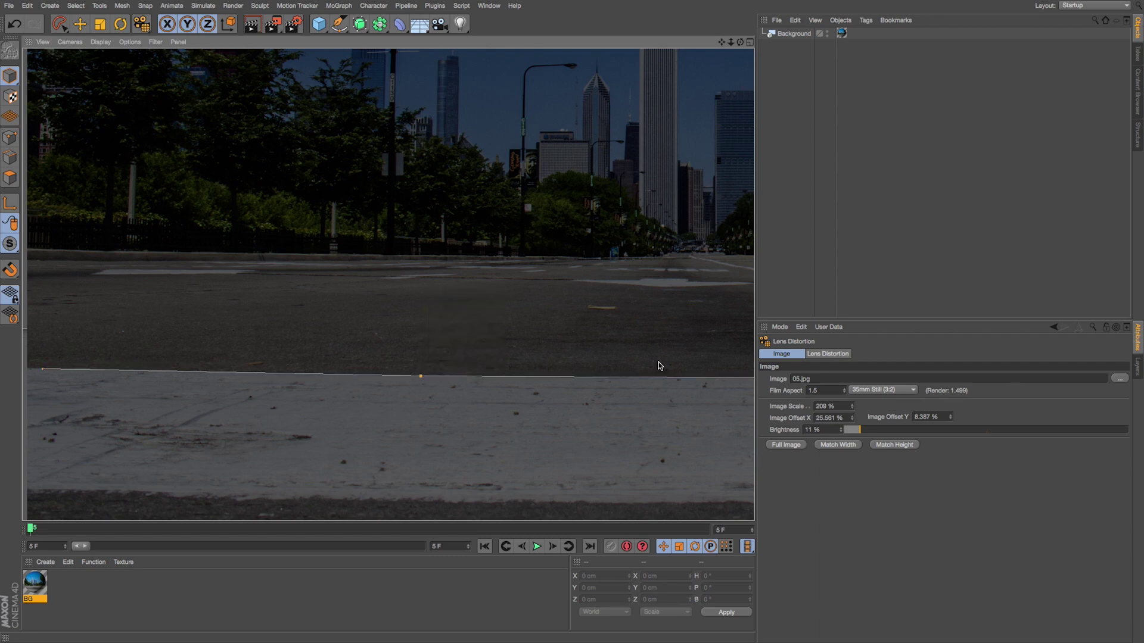
{"action": "middle_click_drag", "start_coordinate": [658, 366], "coordinate": [180, 364], "text": "alt"}
{"action": "middle_click_drag", "start_coordinate": [437, 324], "coordinate": [163, 325], "text": "alt"}
{"action": "left_click", "coordinate": [435, 372]}
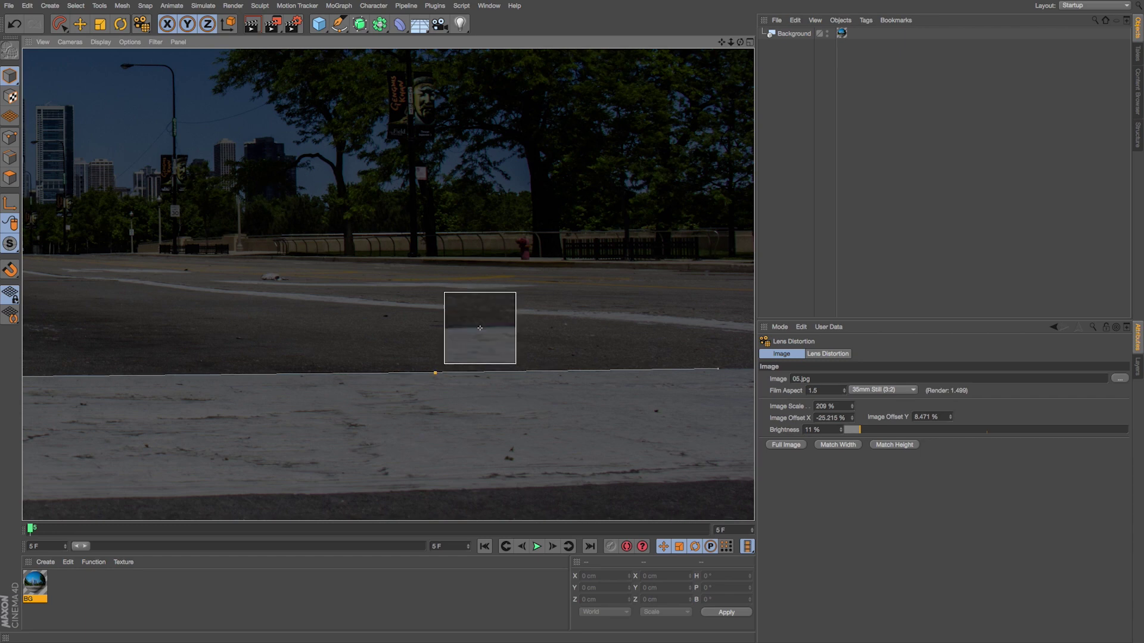
Reset the image scale to 100% and both image offsets to 0%.
{"action": "left_click", "coordinate": [841, 406]}
{"action": "type", "text": "100"}
{"action": "key", "text": "Tab"}
{"action": "type", "text": "0"}
{"action": "key", "text": "Tab"}
{"action": "type", "text": "0"}
{"action": "key", "text": "Return"}
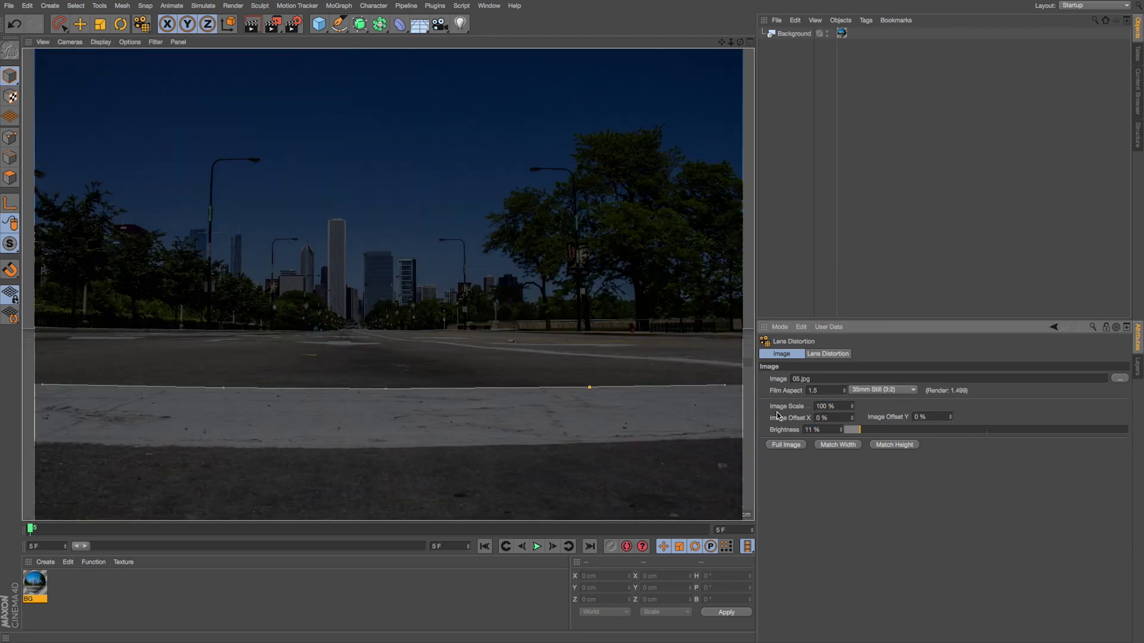
{"action": "left_click", "coordinate": [385, 389]}
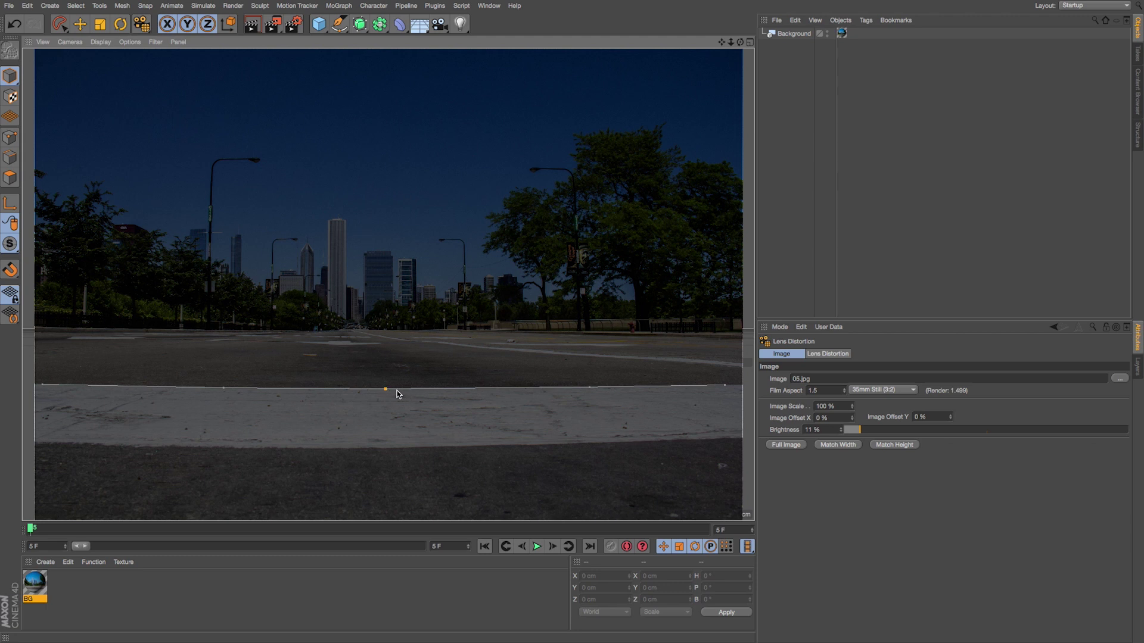
{"action": "key", "text": "ctrl+z"}
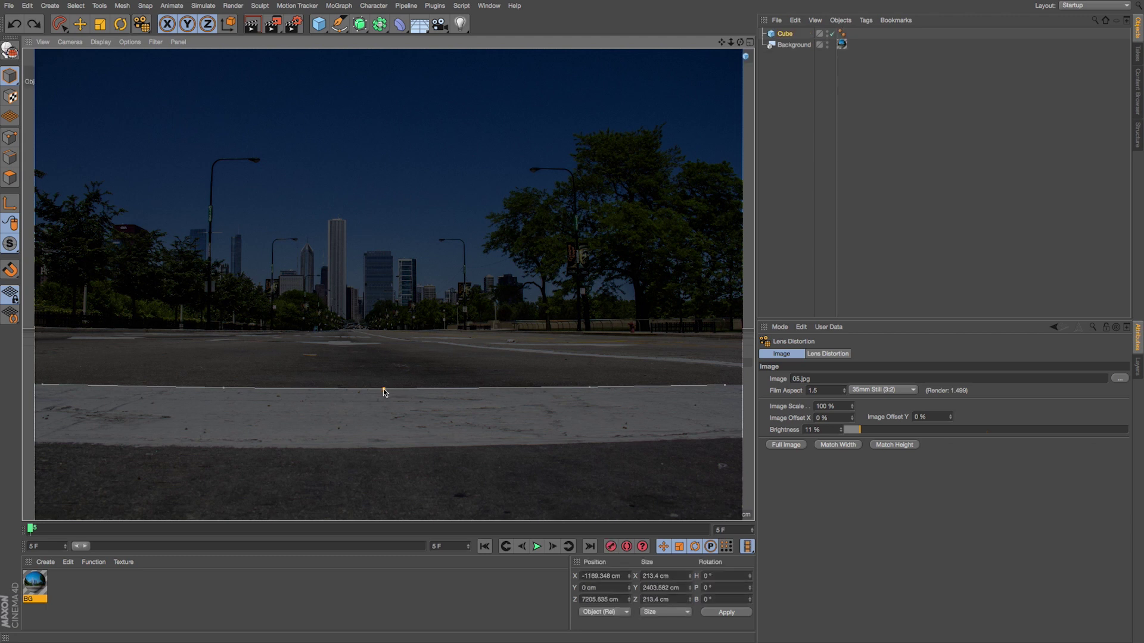
{"action": "left_click_drag", "start_coordinate": [383, 388], "coordinate": [385, 335]}
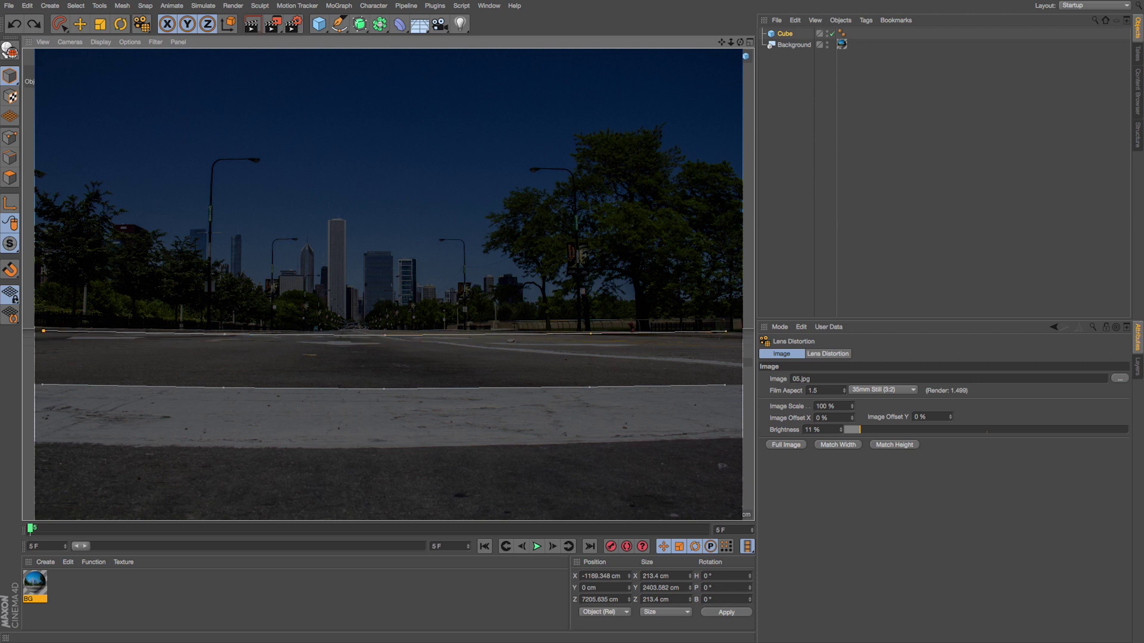
{"action": "left_click_drag", "start_coordinate": [44, 331], "coordinate": [36, 328]}
{"action": "left_click", "coordinate": [216, 329]}
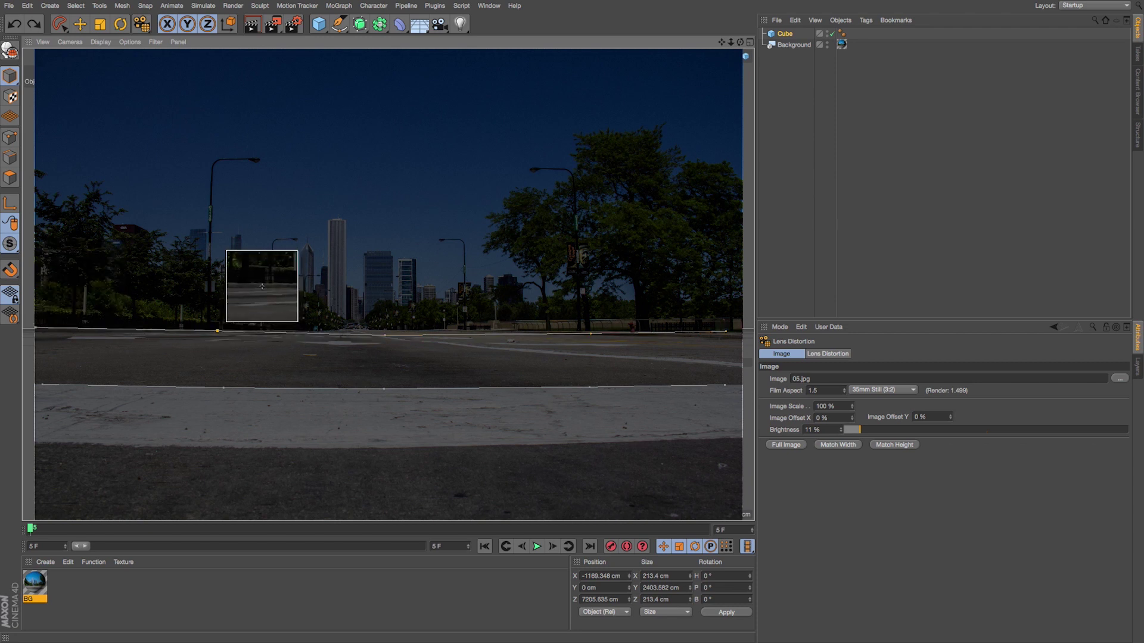
{"action": "left_click", "coordinate": [825, 355]}
{"action": "left_click", "coordinate": [845, 388]}
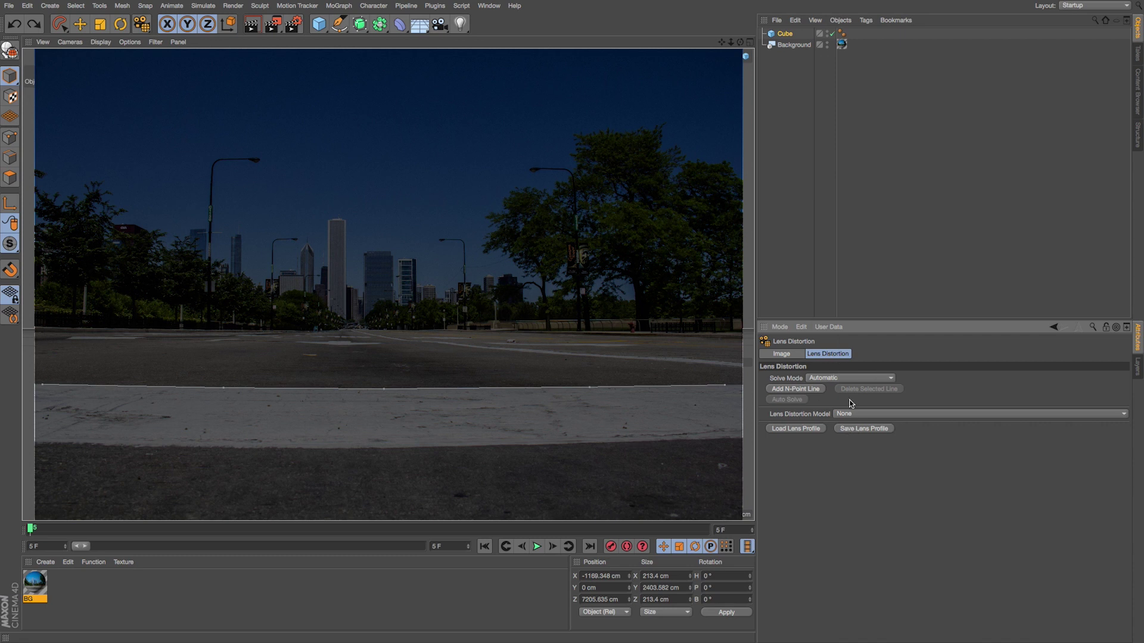
Set the lens distortion model to 3DE Standard Classic and run Auto Solve on the stripe line.
{"action": "left_click", "coordinate": [865, 415]}
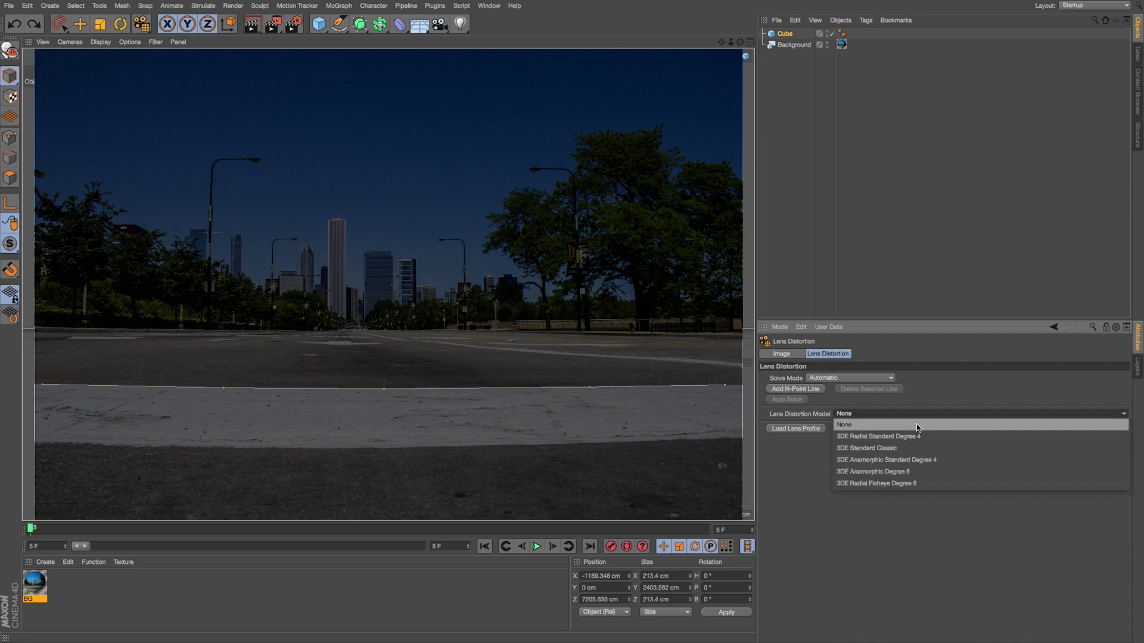
{"action": "left_click", "coordinate": [933, 452]}
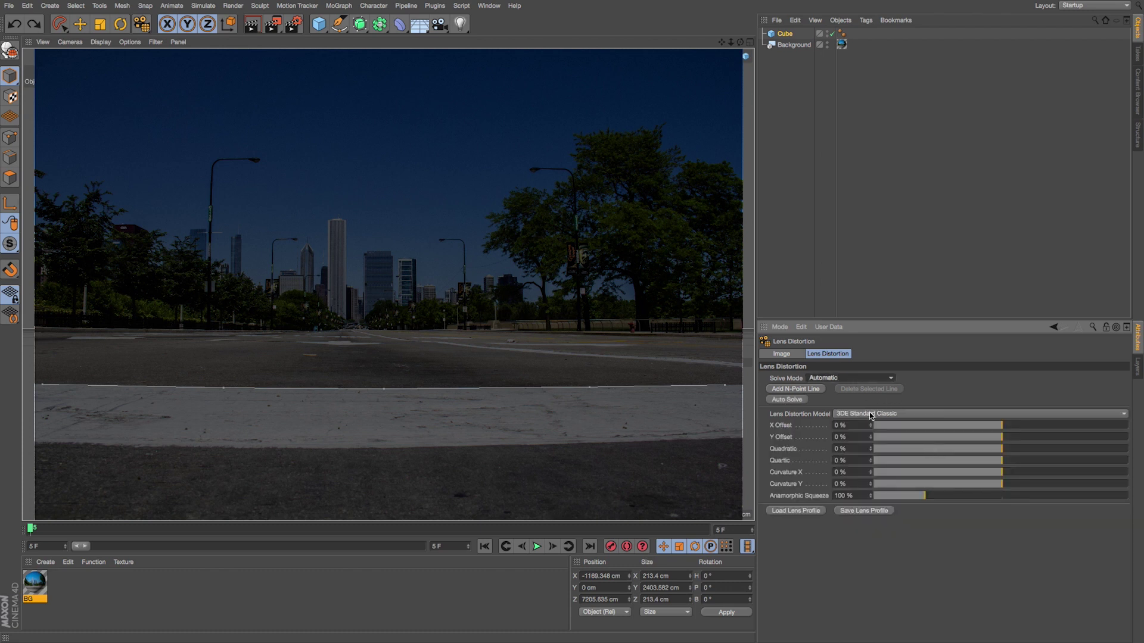
{"action": "left_click", "coordinate": [858, 414]}
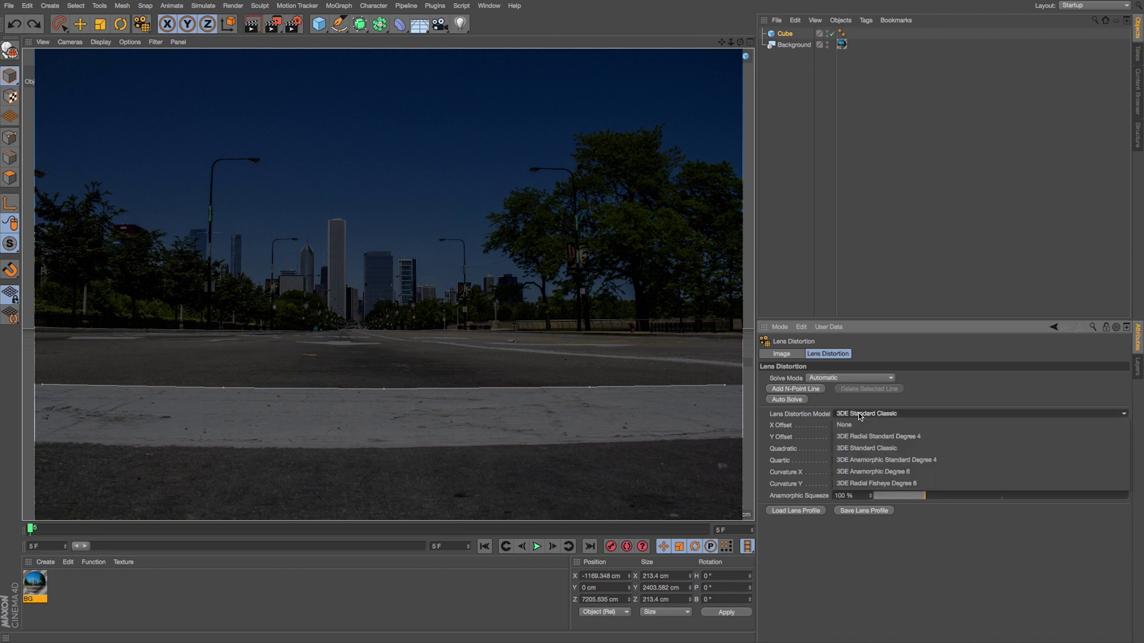
{"action": "left_click", "coordinate": [863, 449]}
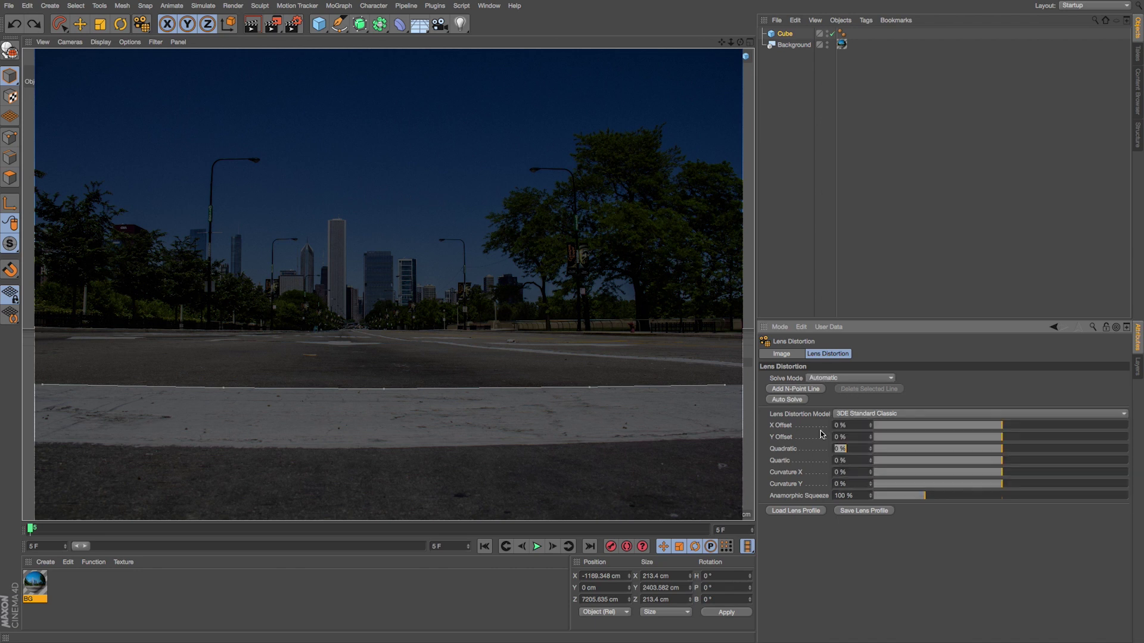
{"action": "left_click", "coordinate": [784, 400]}
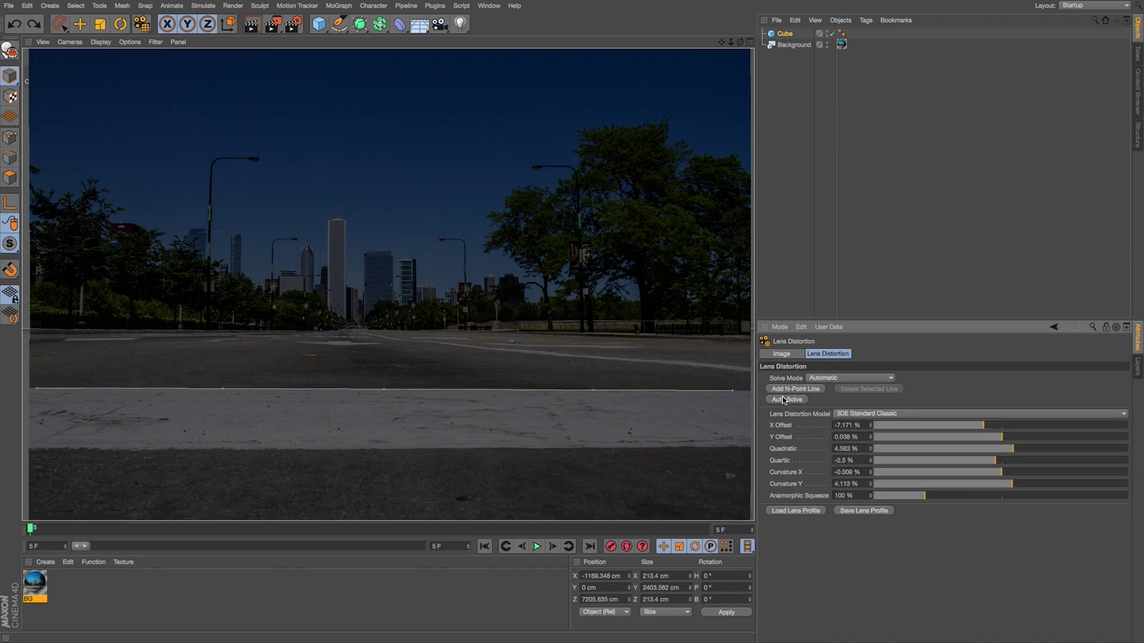
Set the image brightness to 40%, and compare the image with the background at 94% scale before restoring 100%.
{"action": "left_click", "coordinate": [786, 355]}
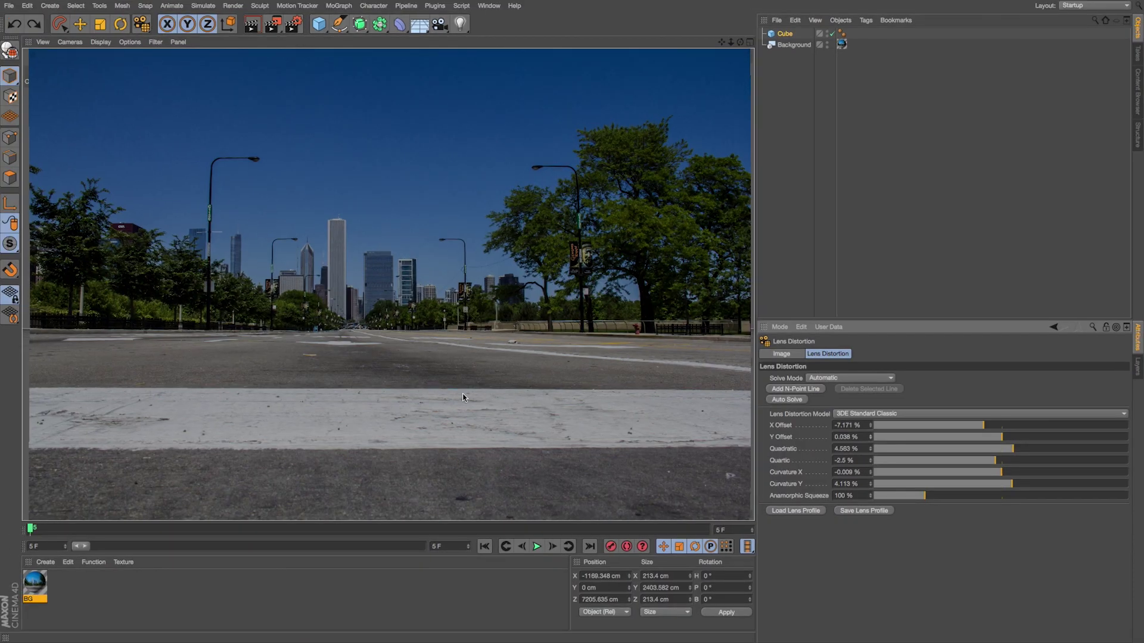
{"action": "left_click", "coordinate": [782, 354]}
{"action": "left_click_drag", "start_coordinate": [852, 406], "coordinate": [852, 409]}
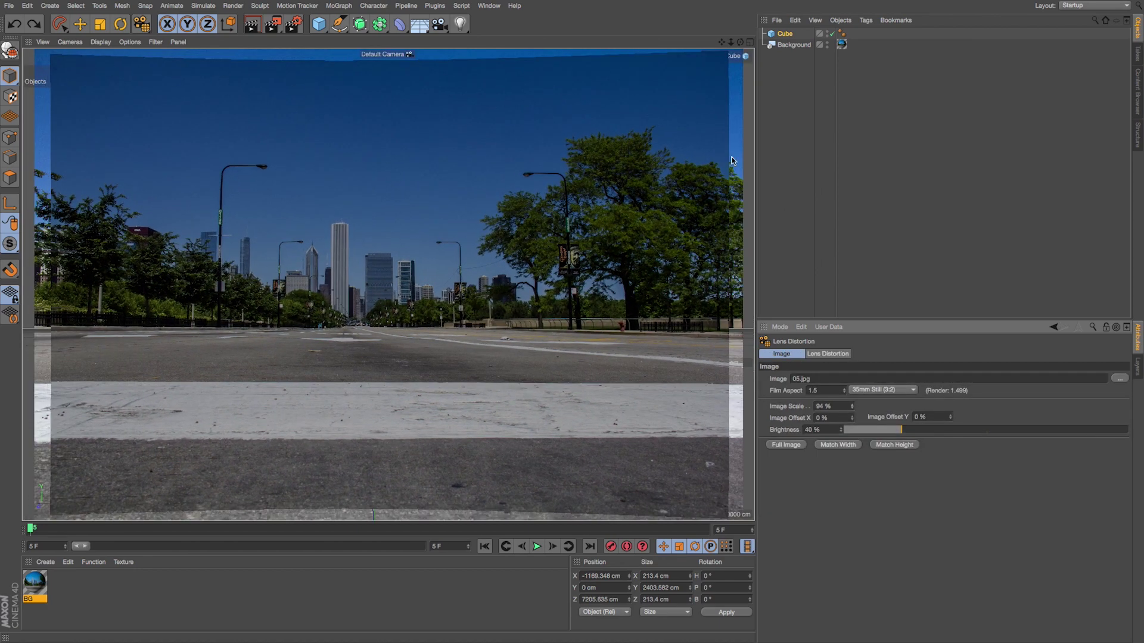
{"action": "left_click", "coordinate": [833, 406]}
{"action": "type", "text": "100"}
{"action": "key", "text": "Return"}
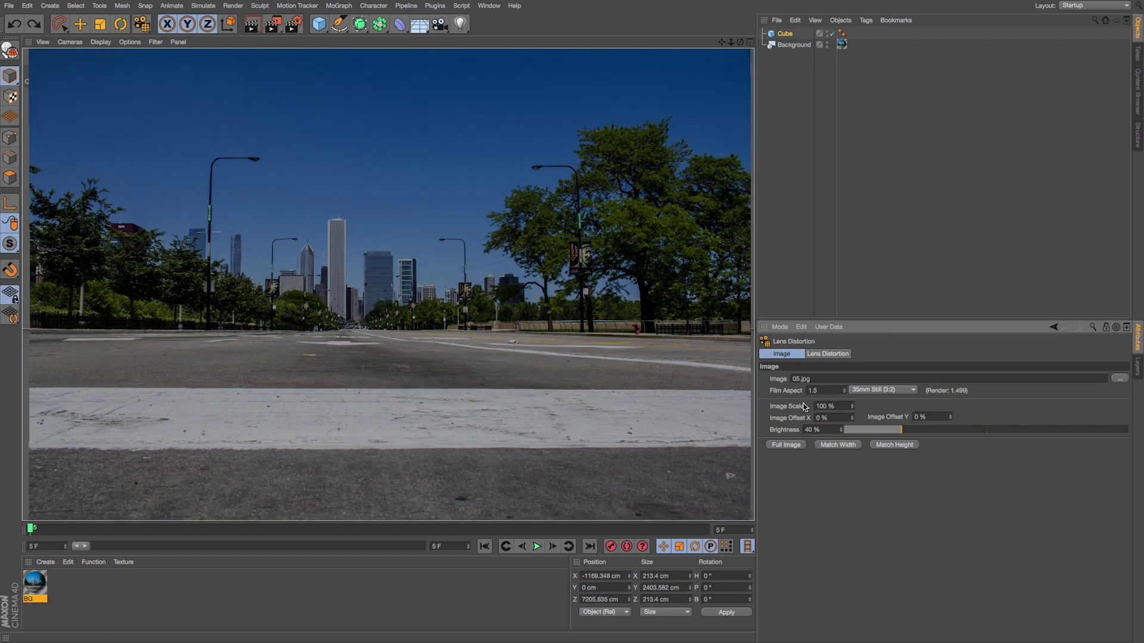
Save the solved lens distortion as the lens profile Wide_Angle_lens_01.lns in the Motion_Tracking folder.
{"action": "left_click", "coordinate": [828, 354]}
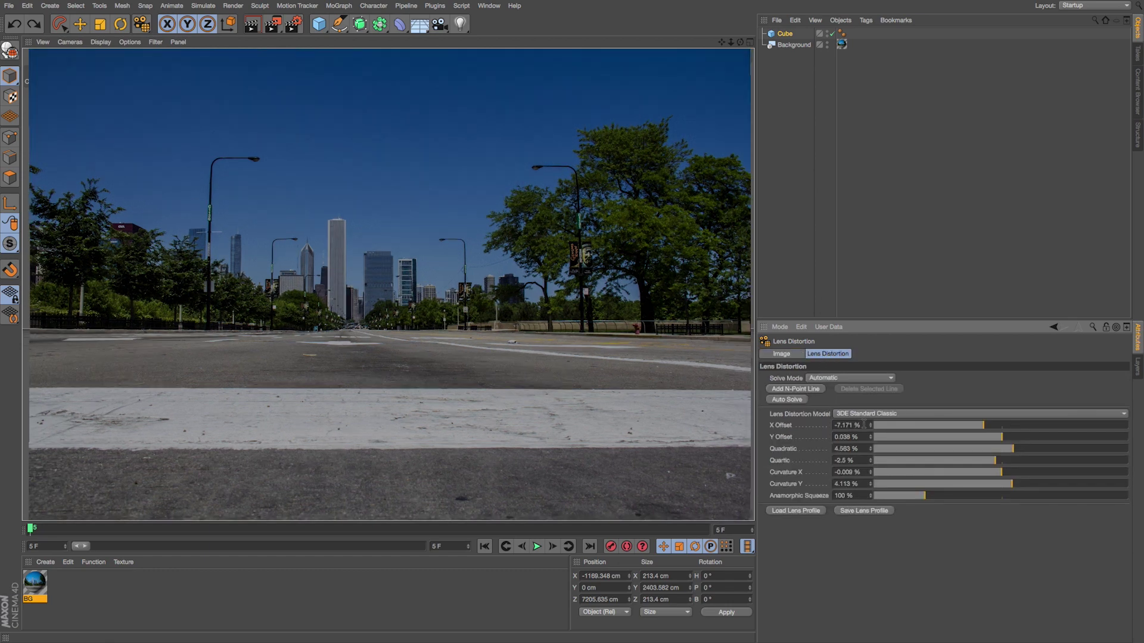
{"action": "left_click", "coordinate": [863, 511]}
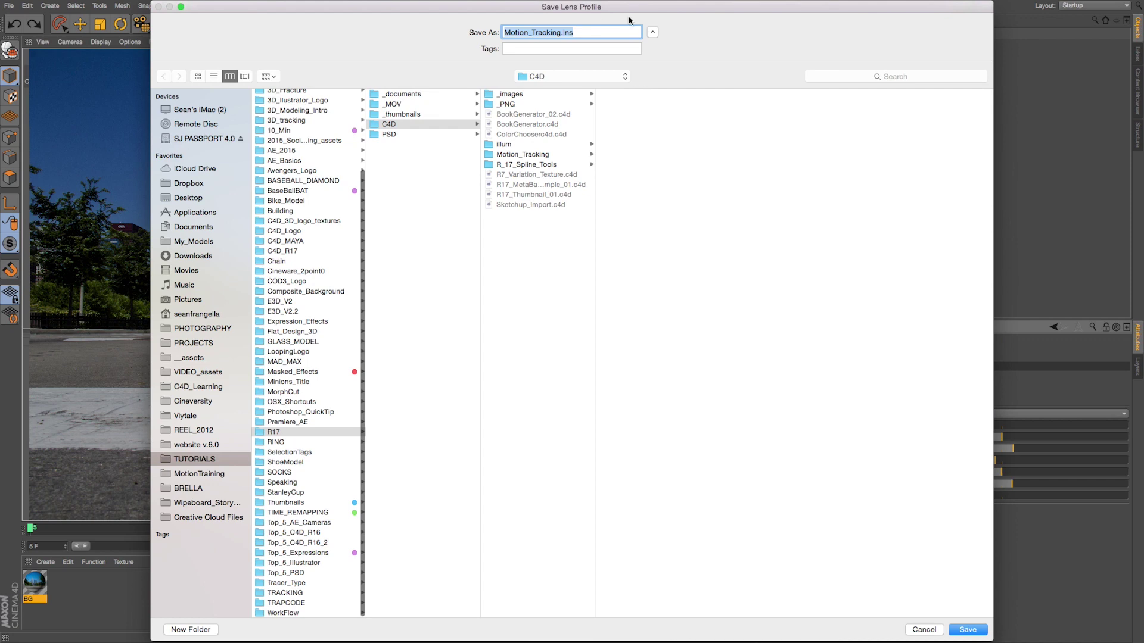
{"action": "key", "text": "Return"}
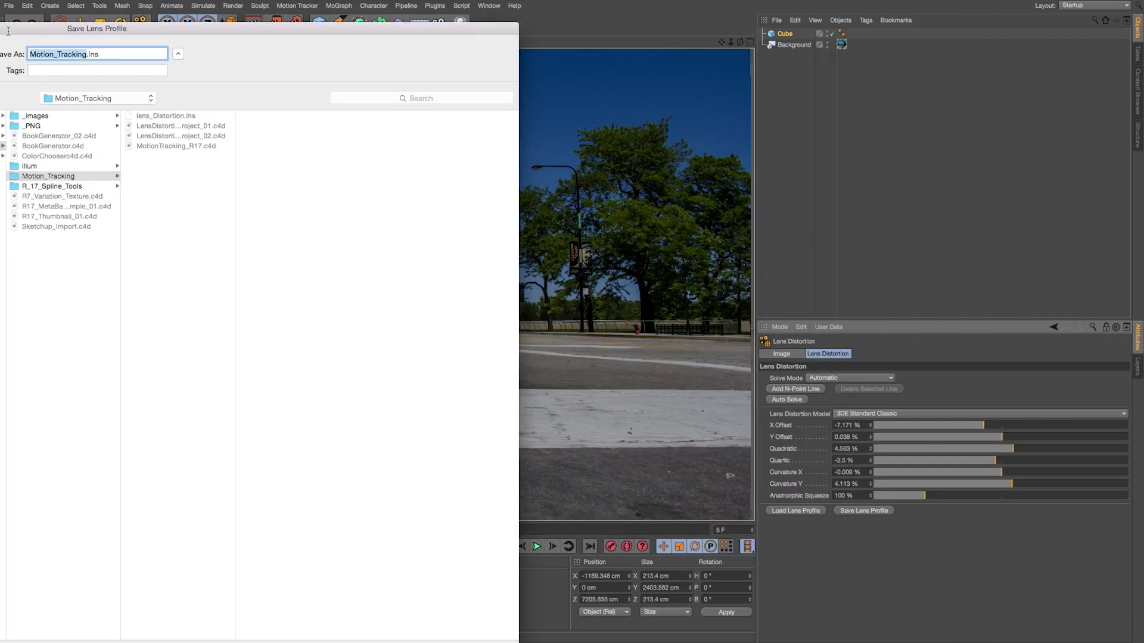
{"action": "type", "text": "Wide_Angle"}
{"action": "type", "text": "_e"}
{"action": "key", "text": "BackSpace"}
{"action": "type", "text": "lens_01"}
{"action": "key", "text": "Return"}
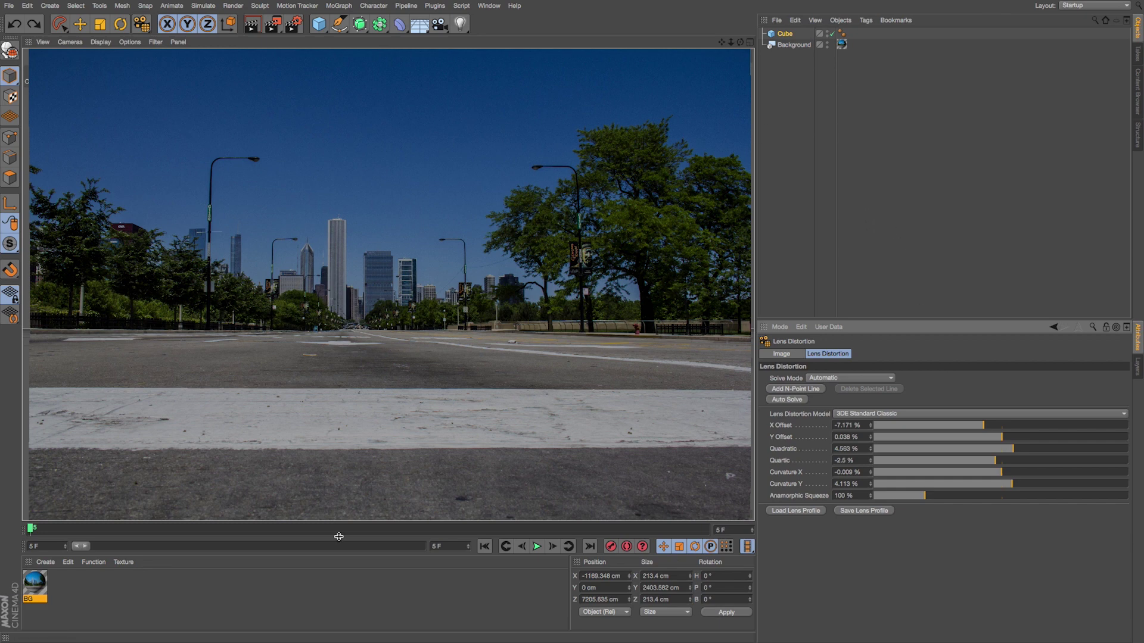
{"action": "left_click", "coordinate": [781, 354]}
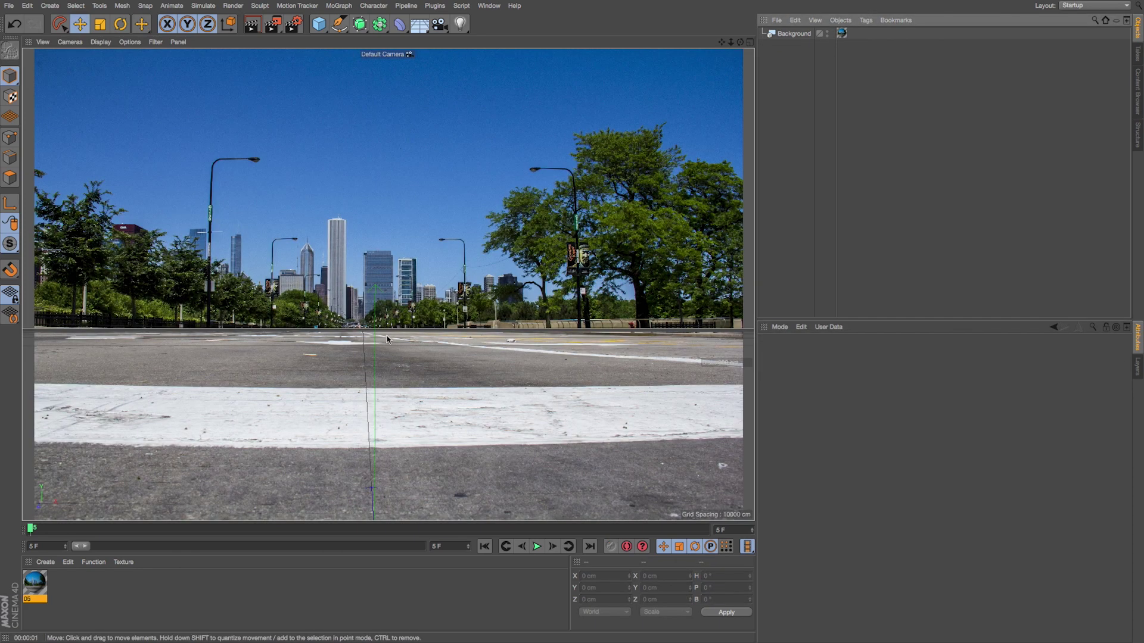
Add a cube, shape it into a pillar about 303 cm wide and 1765 cm tall left of the road, and copy it to the right side.
{"action": "left_click", "coordinate": [787, 34]}
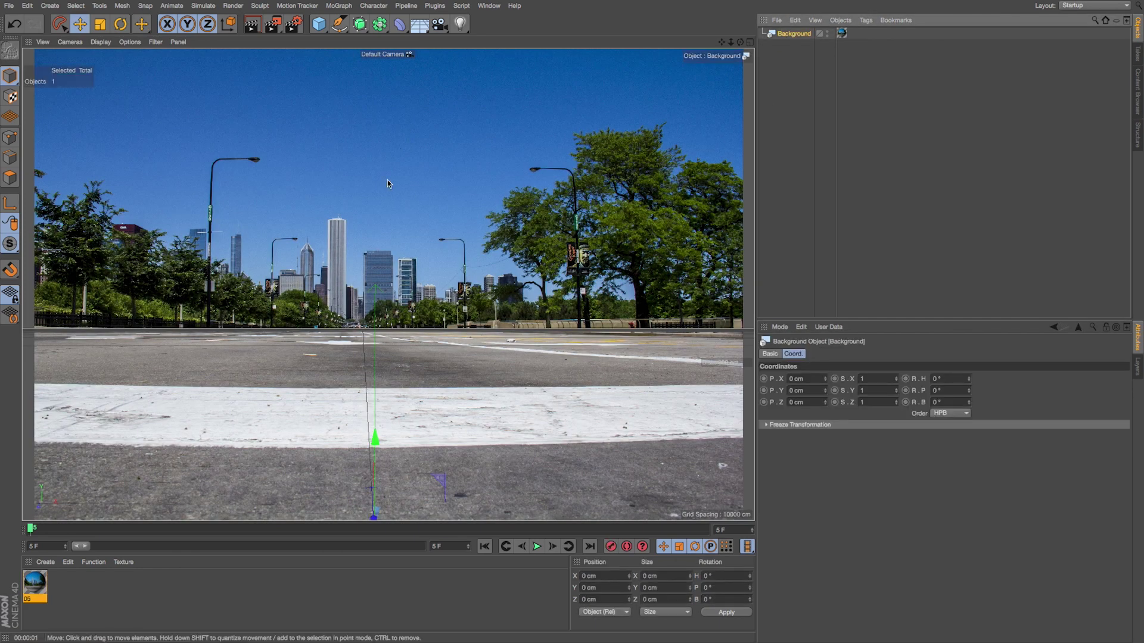
{"action": "left_click", "coordinate": [320, 24]}
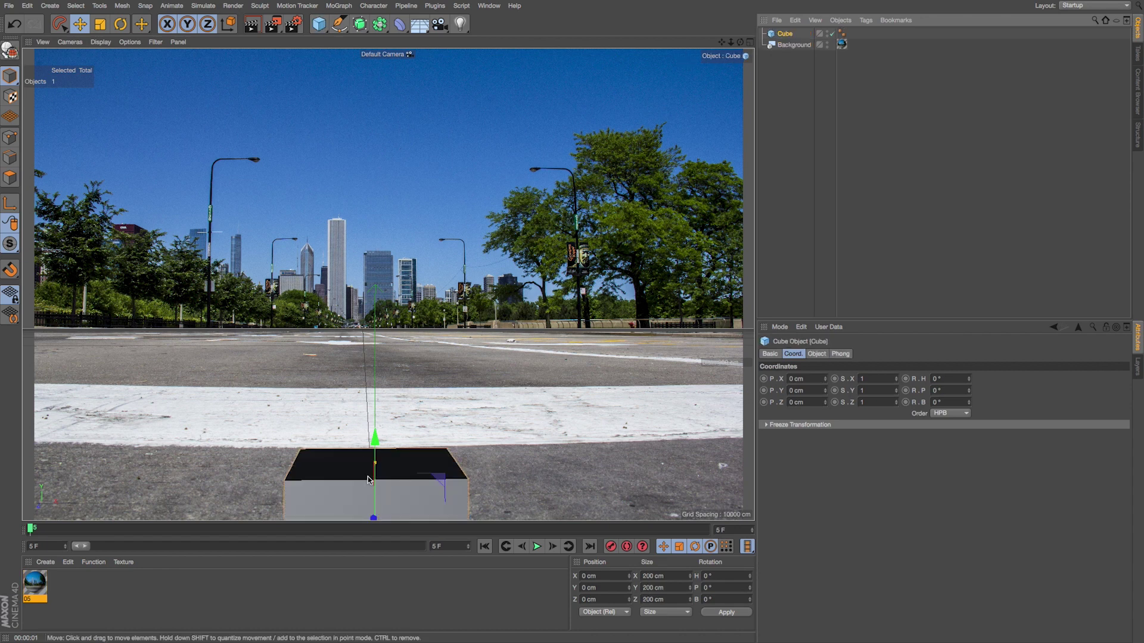
{"action": "left_click_drag", "start_coordinate": [371, 518], "coordinate": [234, 286]}
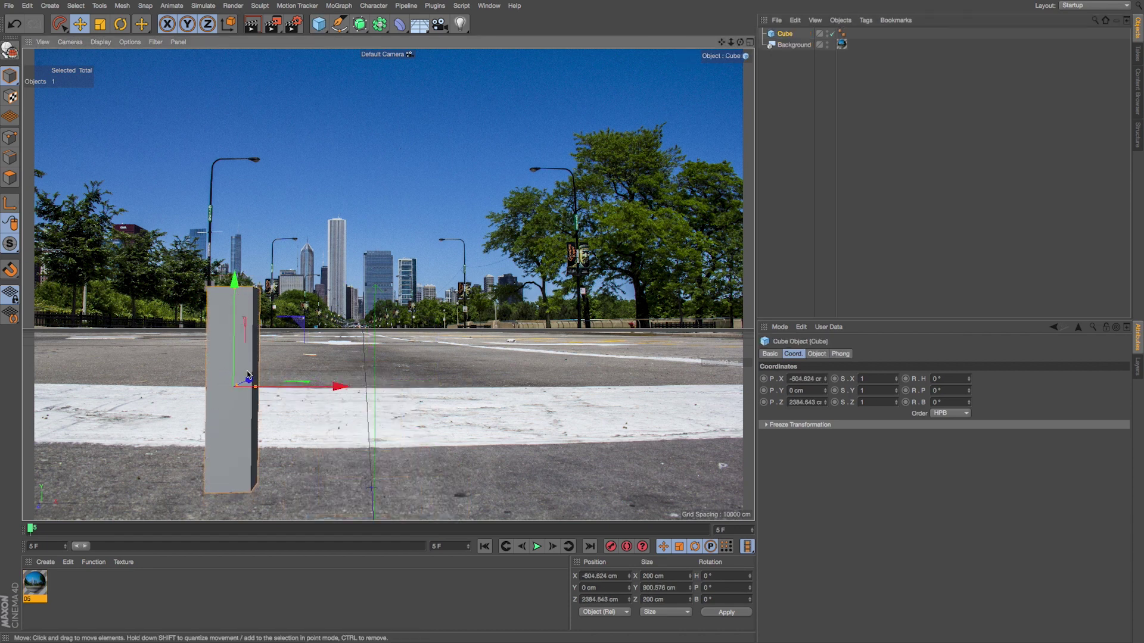
{"action": "left_click_drag", "start_coordinate": [249, 378], "coordinate": [268, 348]}
{"action": "left_click_drag", "start_coordinate": [284, 305], "coordinate": [288, 181]}
{"action": "left_click_drag", "start_coordinate": [305, 264], "coordinate": [213, 266]}
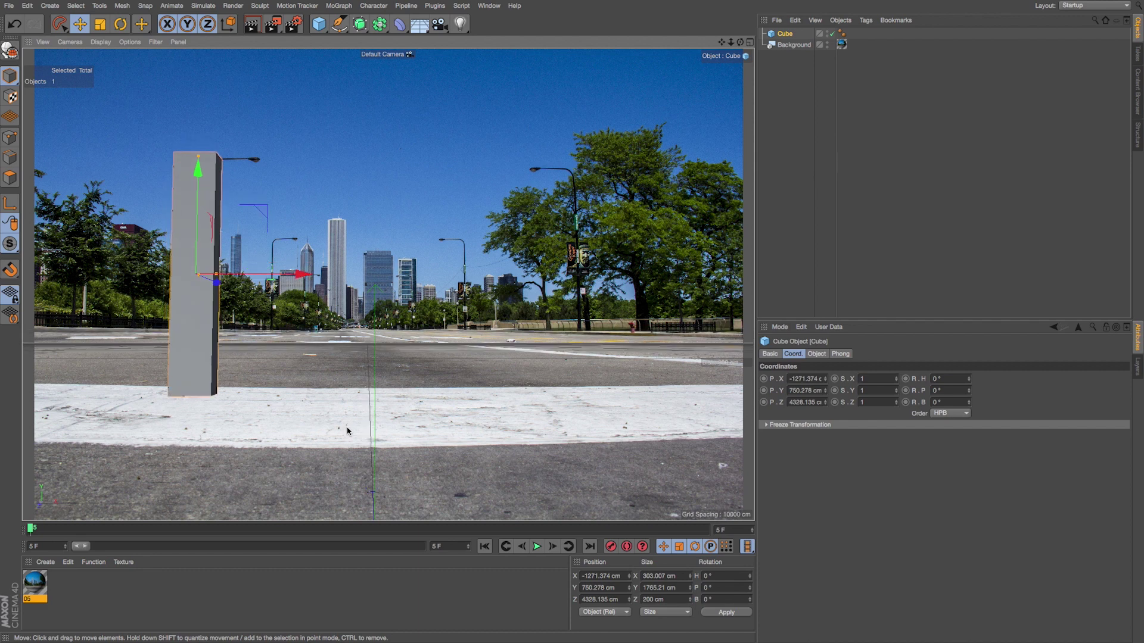
{"action": "left_click_drag", "start_coordinate": [347, 432], "coordinate": [357, 424], "text": "alt"}
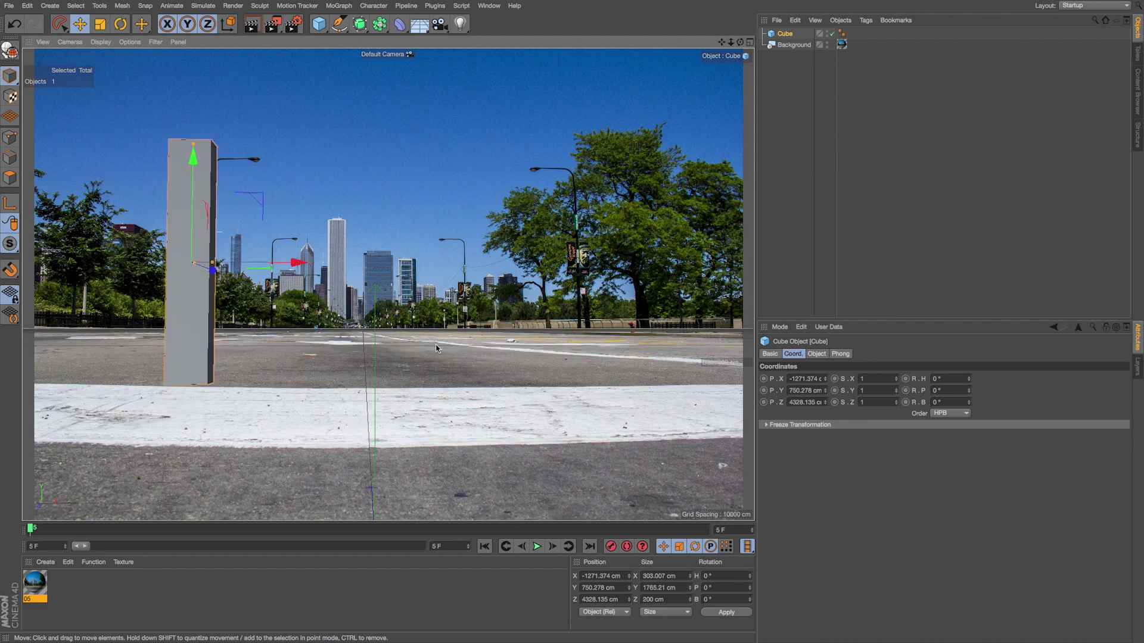
{"action": "left_click_drag", "start_coordinate": [256, 267], "coordinate": [604, 271], "text": "ctrl"}
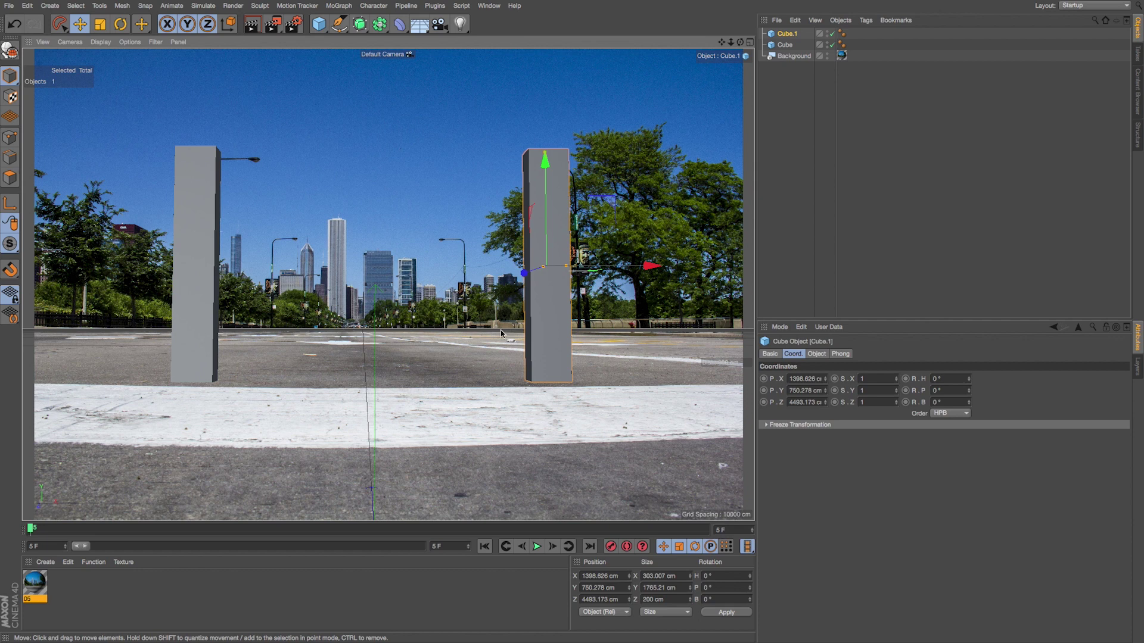
Add a ground plane and scale it uniformly to about 32383 cm square under the pillars.
{"action": "left_click_drag", "start_coordinate": [319, 23], "coordinate": [420, 59]}
{"action": "key", "text": "t"}
{"action": "left_click_drag", "start_coordinate": [175, 442], "coordinate": [313, 442]}
{"action": "left_click_drag", "start_coordinate": [190, 419], "coordinate": [49, 408]}
{"action": "left_click_drag", "start_coordinate": [118, 403], "coordinate": [625, 390]}
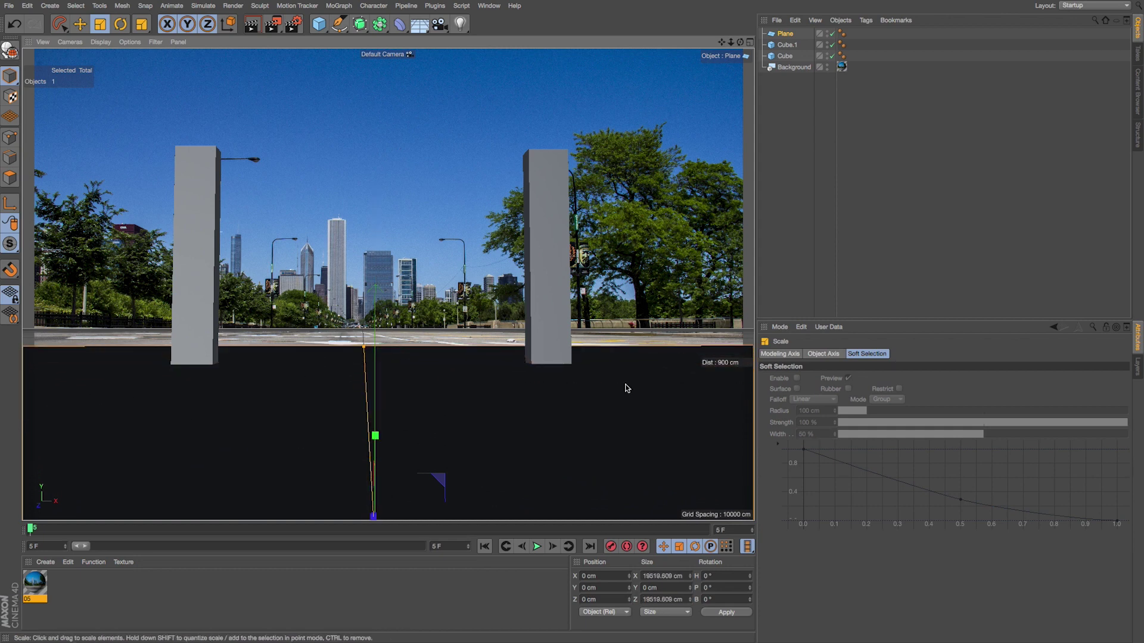
{"action": "left_click_drag", "start_coordinate": [281, 399], "coordinate": [576, 390]}
Apply the 05 material to the plane and change its texture projection so it lines up with the background photo.
{"action": "left_click", "coordinate": [35, 583]}
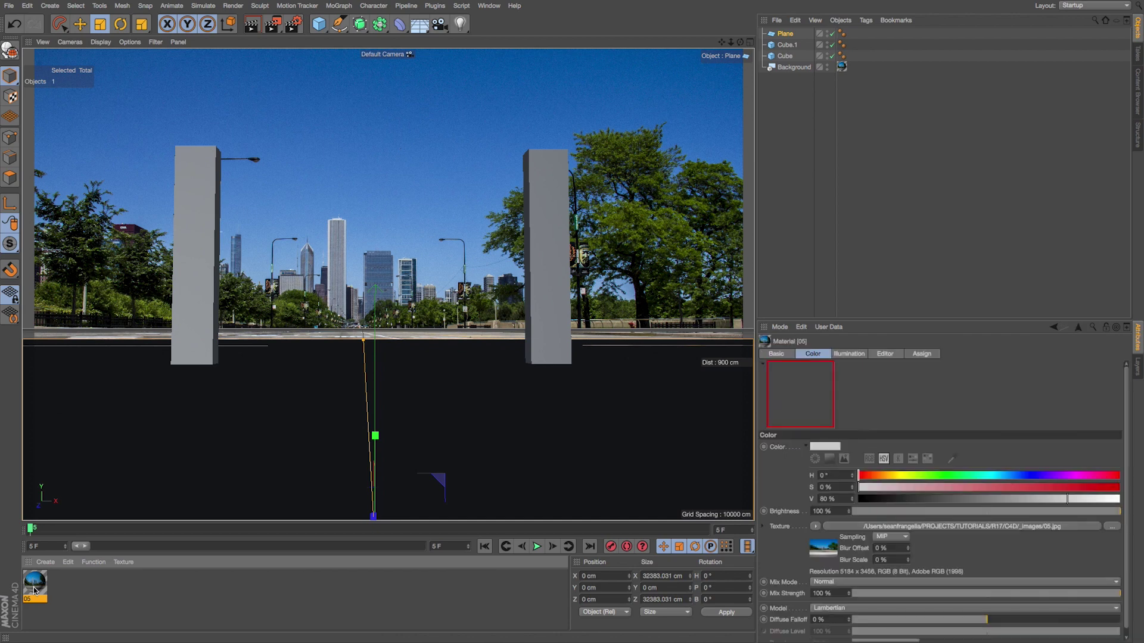
{"action": "left_click_drag", "start_coordinate": [35, 590], "coordinate": [785, 36]}
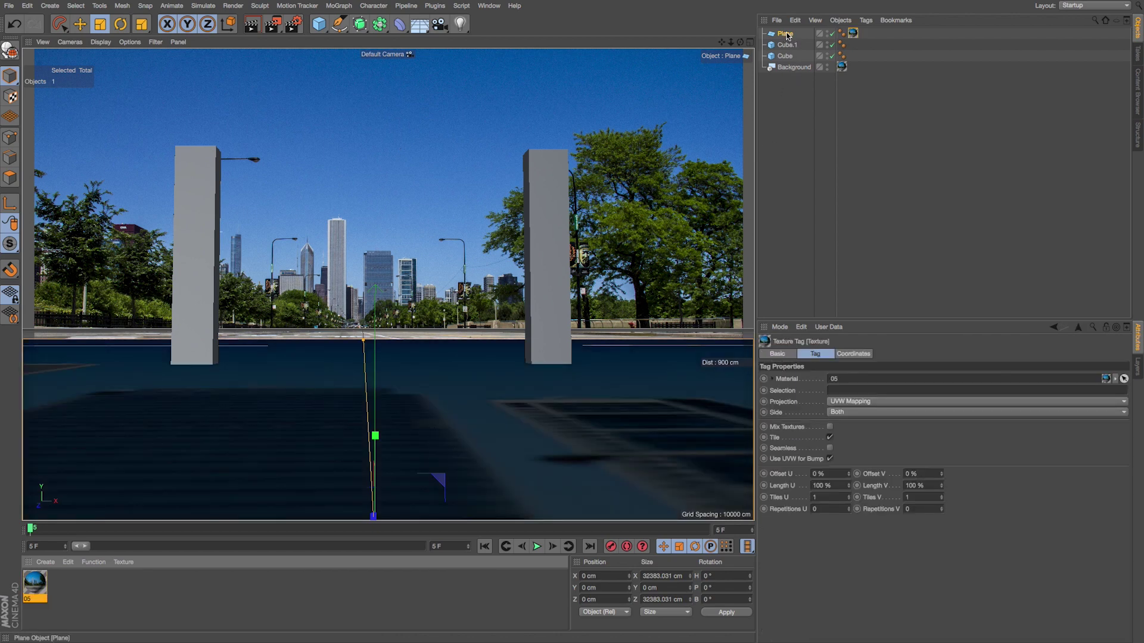
{"action": "left_click", "coordinate": [849, 402]}
{"action": "left_click", "coordinate": [849, 461]}
Add a Compositing tag with Compositing Background enabled to the plane, and start an interactive render region.
{"action": "right_click", "coordinate": [785, 34]}
{"action": "mouse_move", "coordinate": [917, 42]}
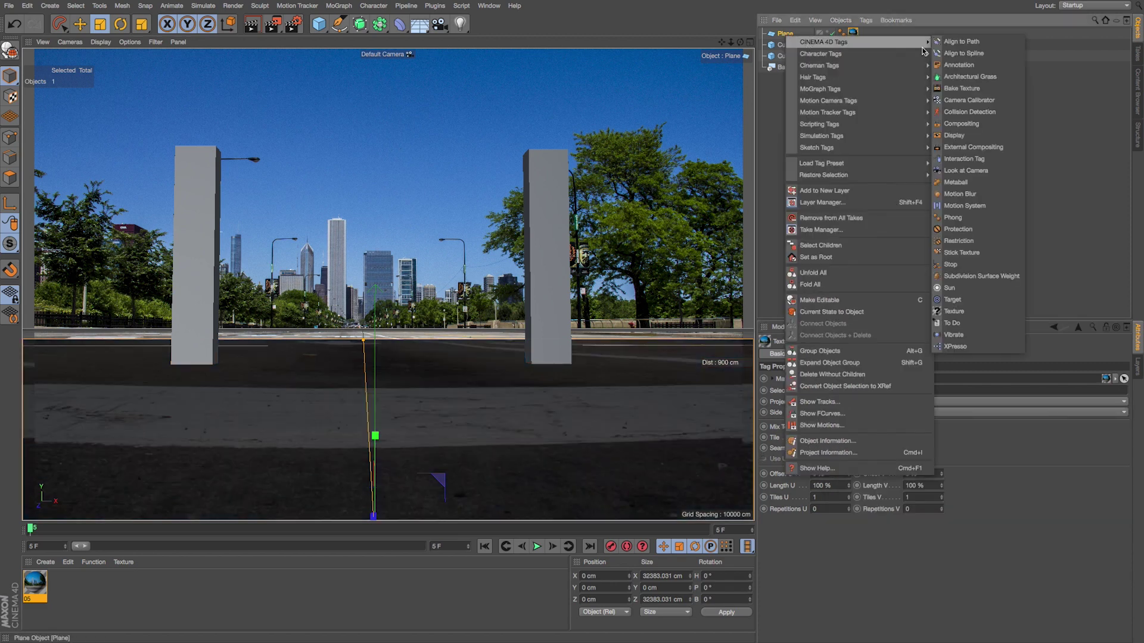
{"action": "left_click", "coordinate": [946, 126]}
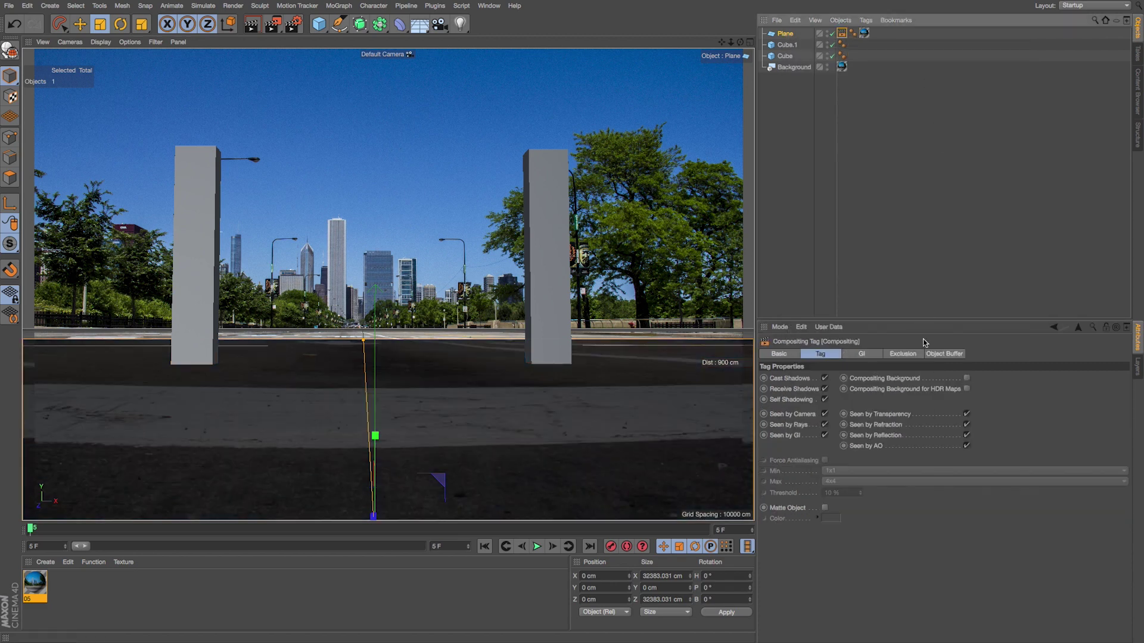
{"action": "left_click", "coordinate": [967, 380]}
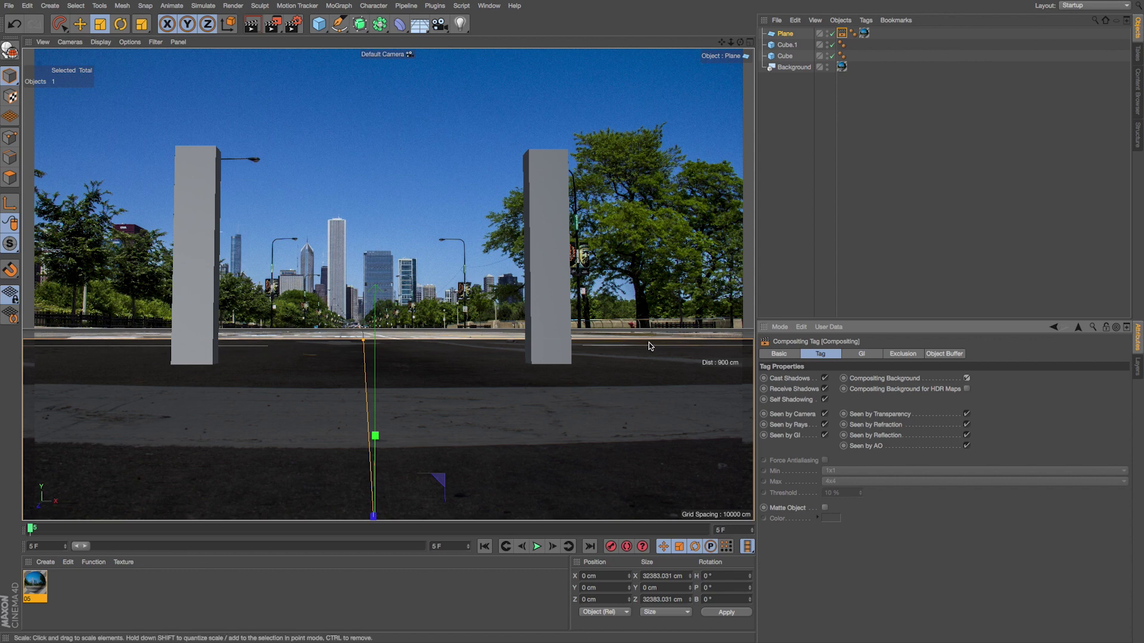
{"action": "key", "text": "alt+r"}
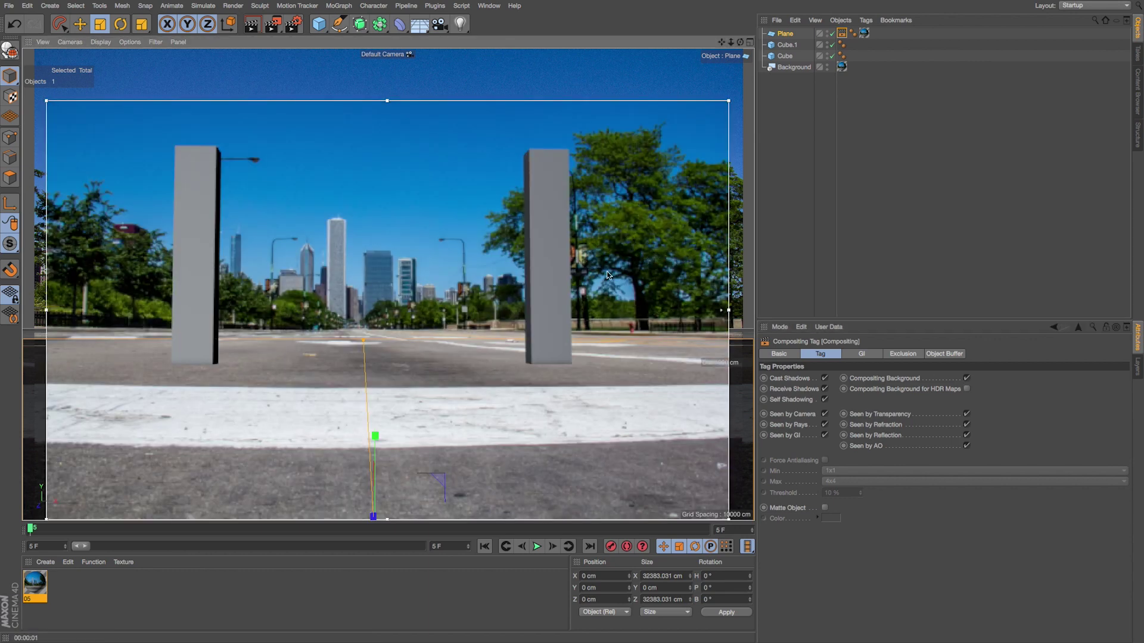
Add a light with area shadows about 200 cm above the ground, and move it to about 4480 cm in X.
{"action": "left_click", "coordinate": [750, 41]}
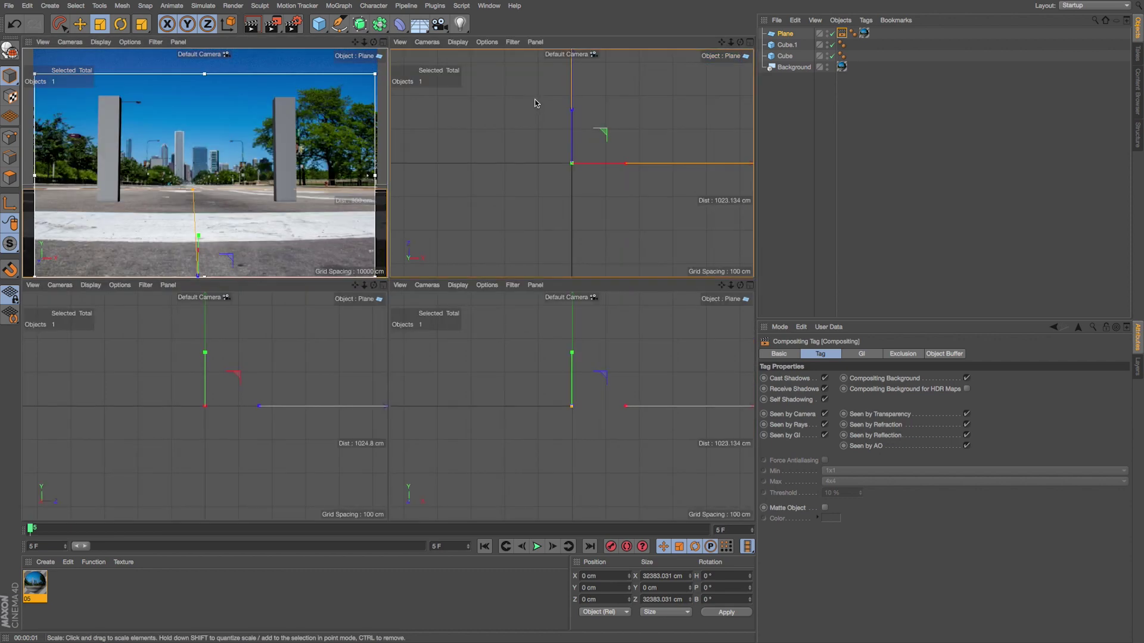
{"action": "left_click", "coordinate": [460, 24]}
{"action": "key", "text": "e"}
{"action": "left_click_drag", "start_coordinate": [571, 374], "coordinate": [571, 307]}
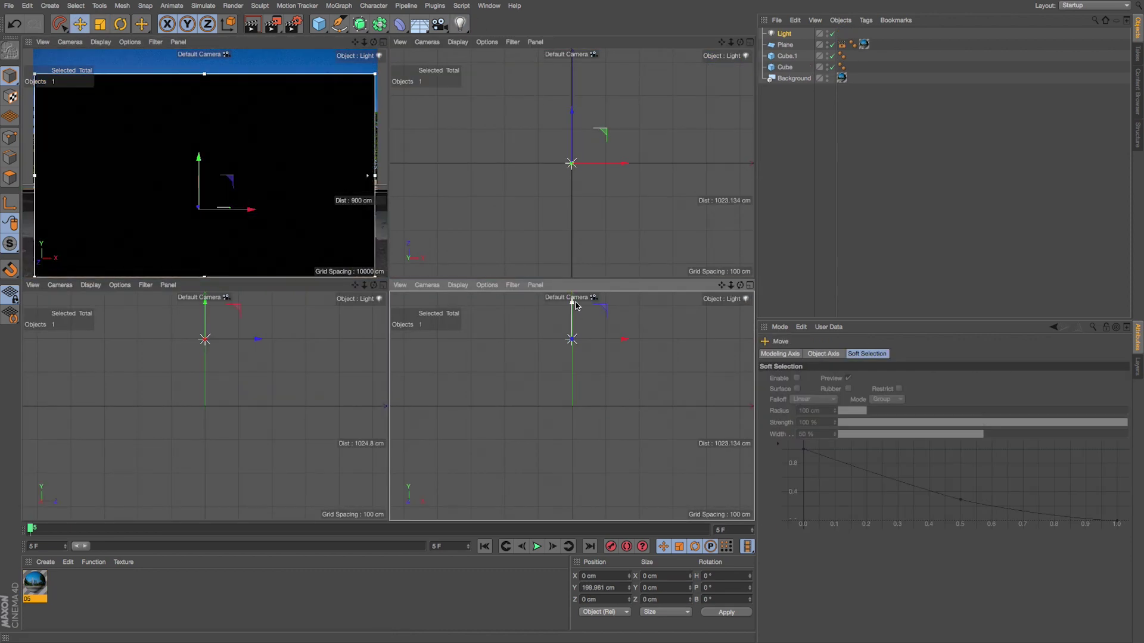
{"action": "left_click_drag", "start_coordinate": [574, 117], "coordinate": [575, 208]}
{"action": "left_click", "coordinate": [784, 34]}
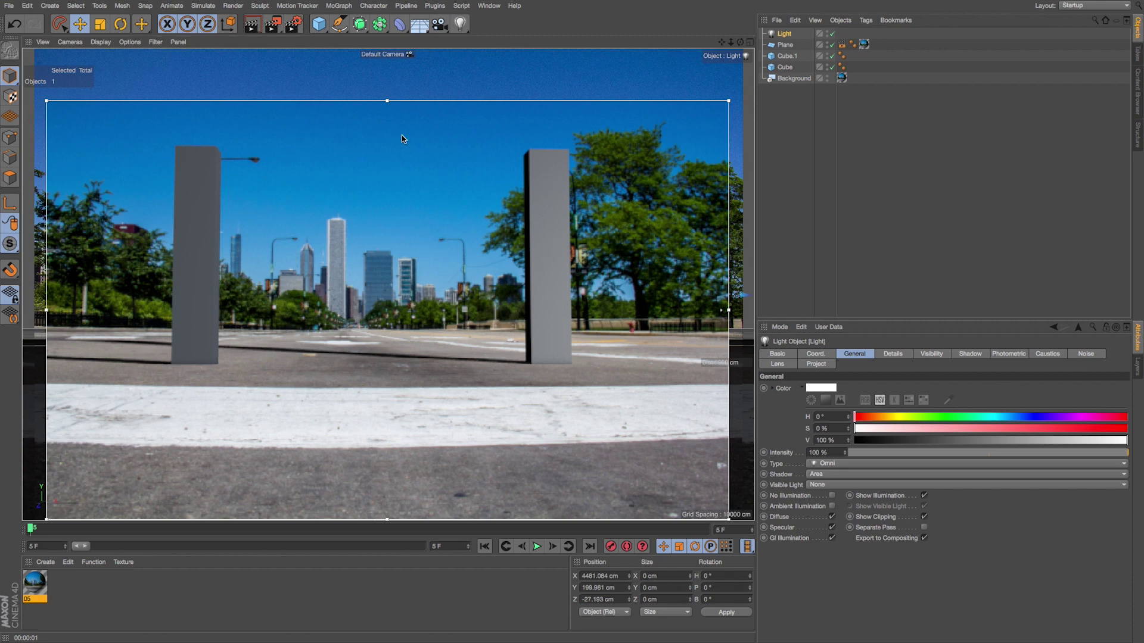
Add the Lens Distortion effect to the render settings and load the Wide_Angle_lens_01.lns profile into it.
{"action": "left_click", "coordinate": [295, 25]}
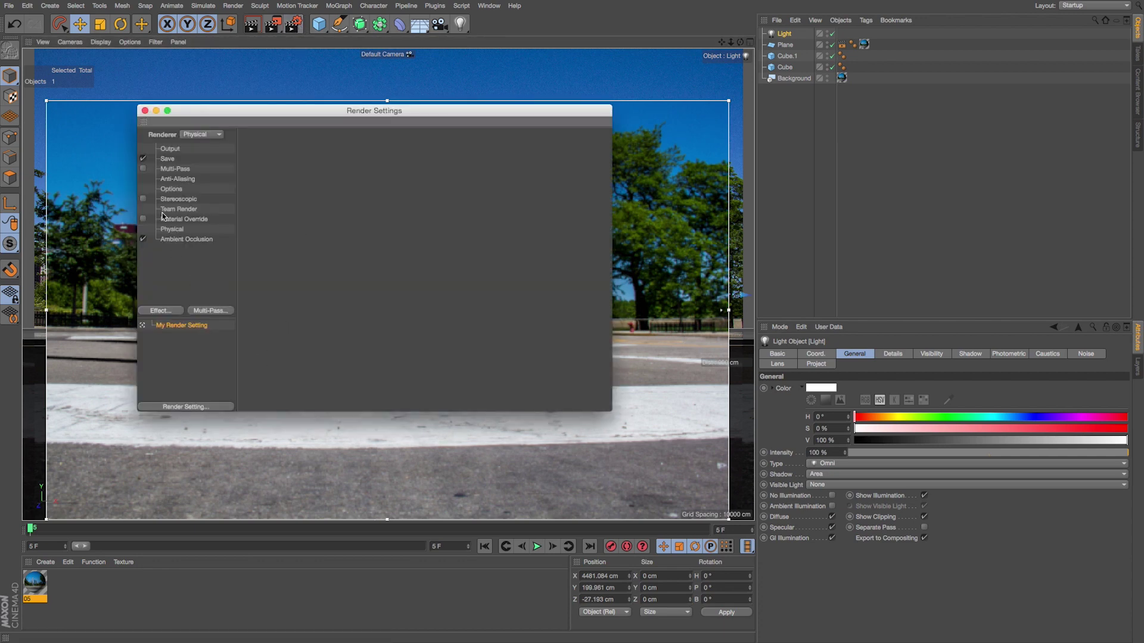
{"action": "left_click", "coordinate": [170, 310]}
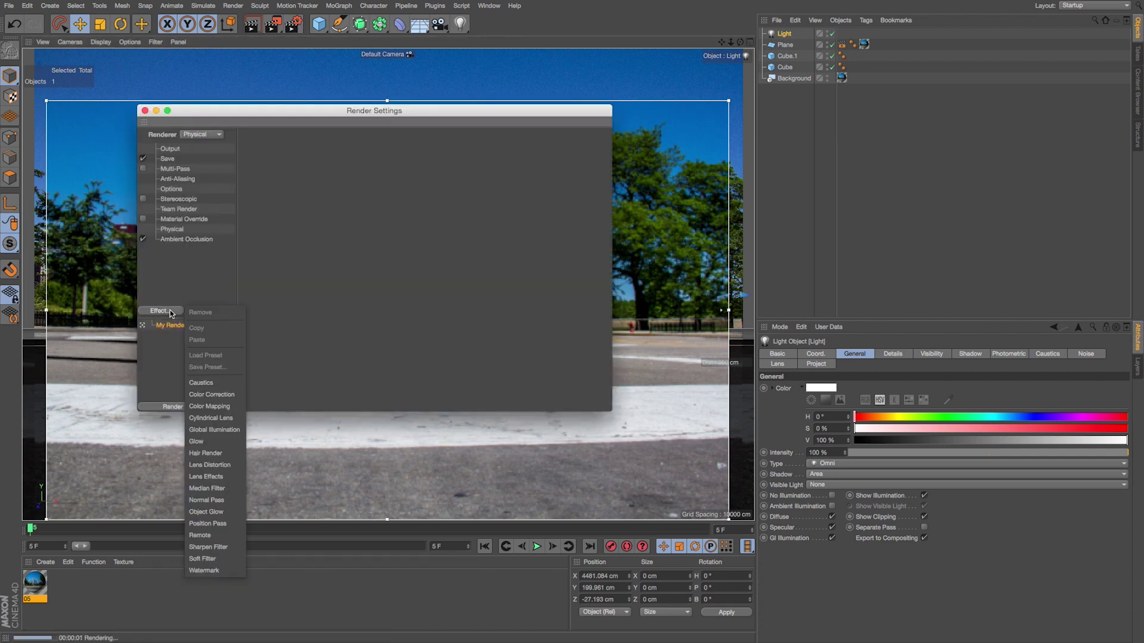
{"action": "left_click", "coordinate": [216, 466]}
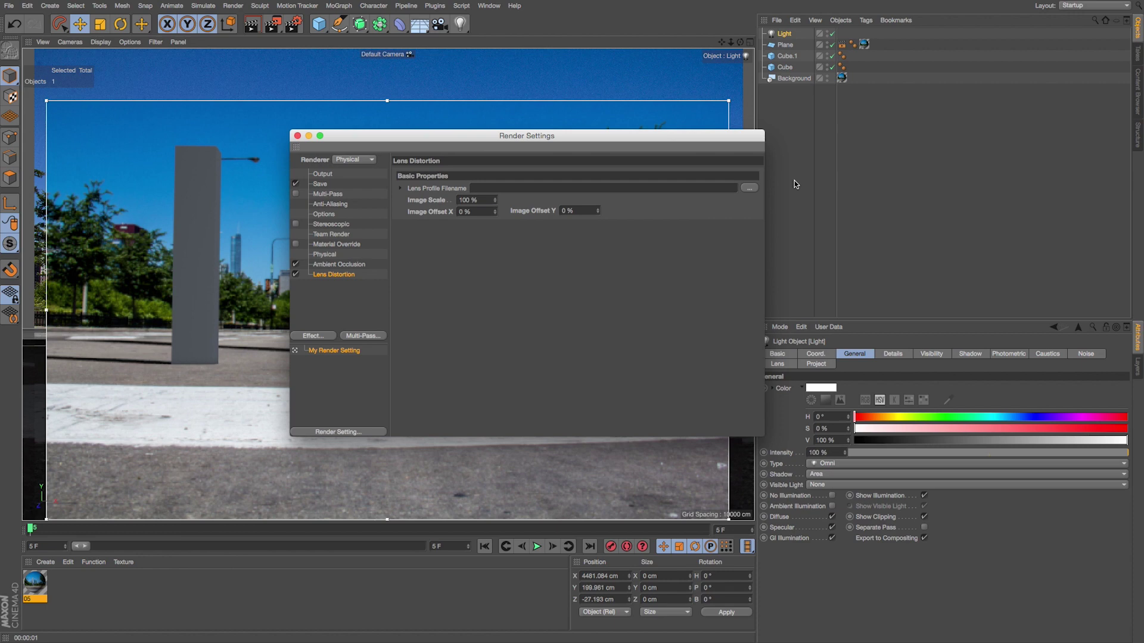
{"action": "left_click", "coordinate": [754, 191]}
{"action": "left_click", "coordinate": [178, 97]}
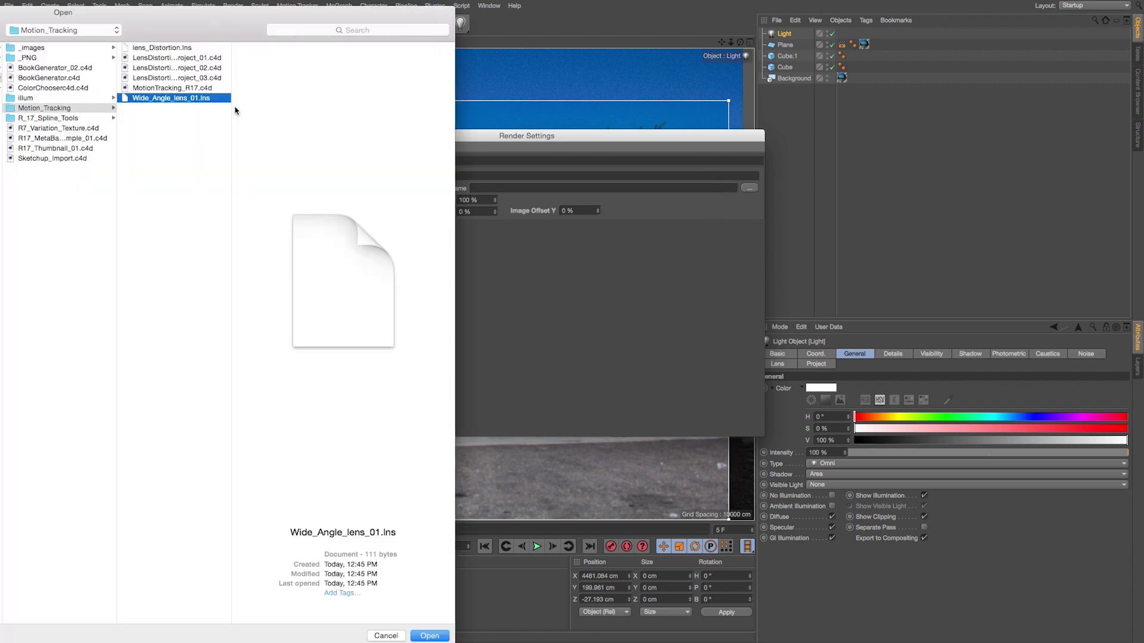
{"action": "key", "text": "Return"}
{"action": "left_click_drag", "start_coordinate": [362, 144], "coordinate": [704, 185]}
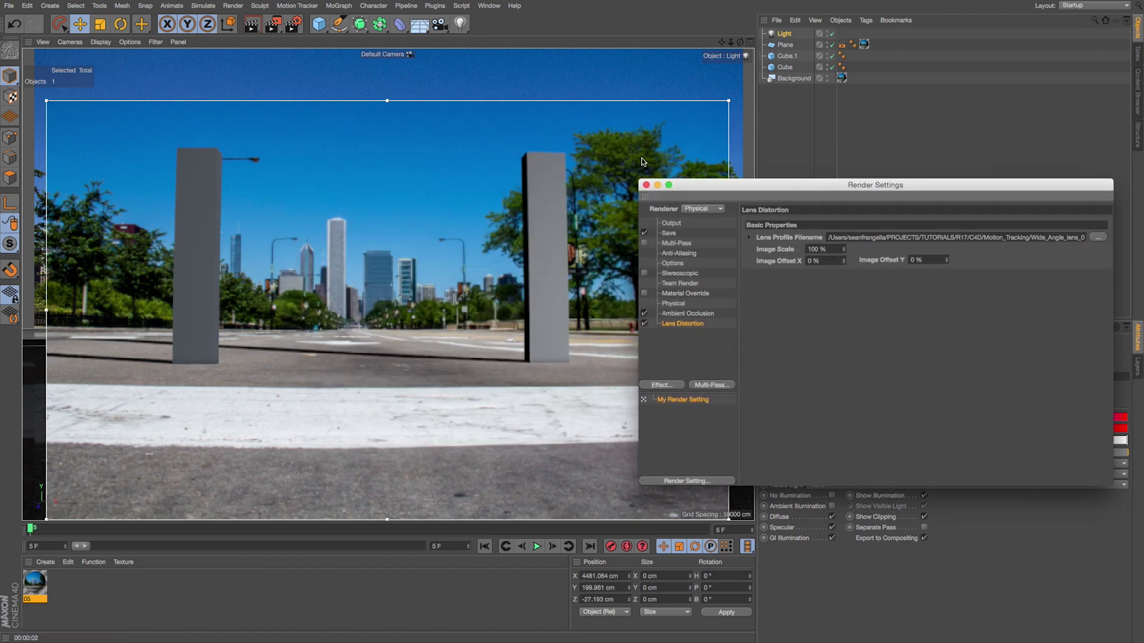
Limit the render region to the image's left half, and stretch the left pillar to about 3782 cm tall and move it to X about -1999 cm.
{"action": "left_click_drag", "start_coordinate": [728, 100], "coordinate": [377, 92]}
{"action": "left_click", "coordinate": [203, 179]}
{"action": "left_click_drag", "start_coordinate": [193, 154], "coordinate": [198, 54]}
{"action": "left_click_drag", "start_coordinate": [376, 95], "coordinate": [385, 49]}
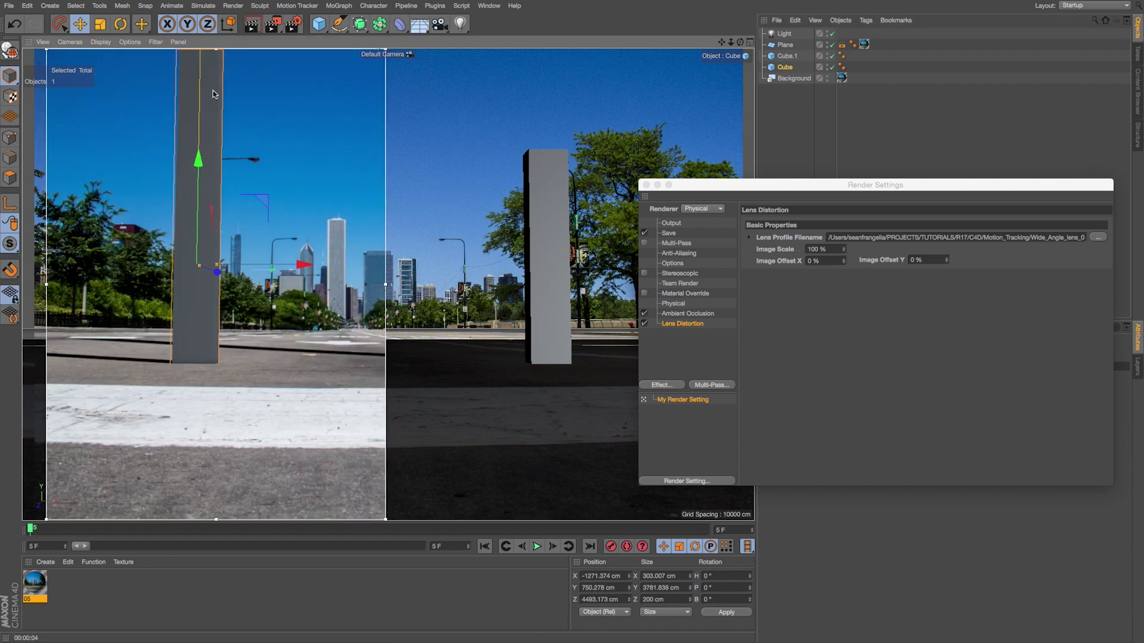
{"action": "left_click_drag", "start_coordinate": [185, 62], "coordinate": [87, 63]}
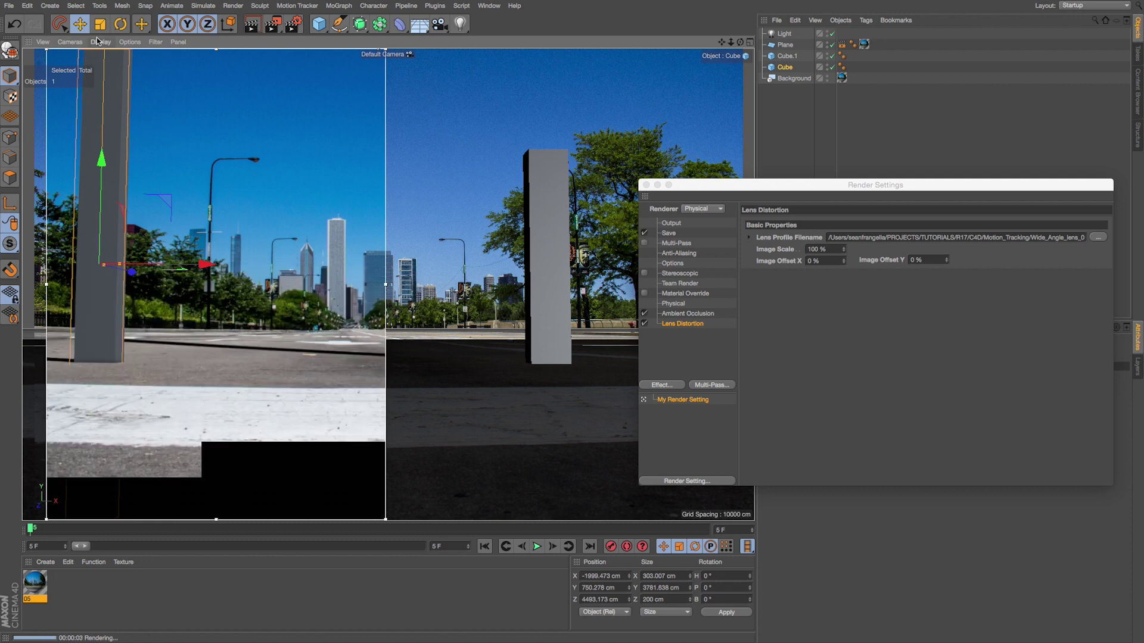
{"action": "left_click", "coordinate": [840, 106]}
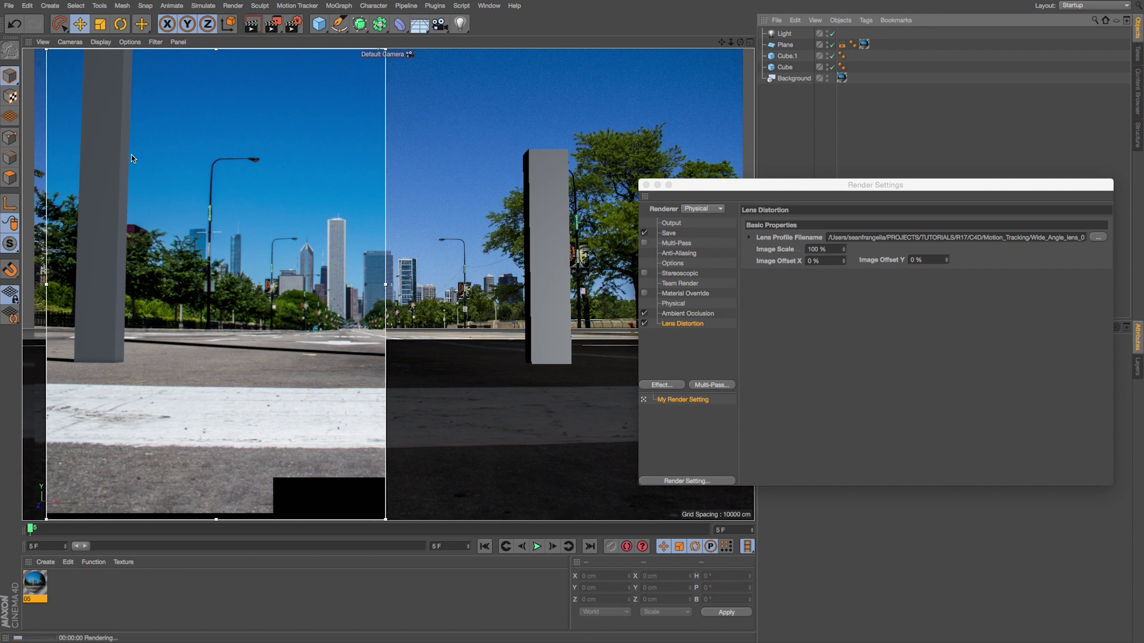
Switch to the MotionTracking_R17.c4d project and open the Motion Tracker object's footage settings.
{"action": "key", "text": "v"}
{"action": "mouse_move", "coordinate": [417, 142]}
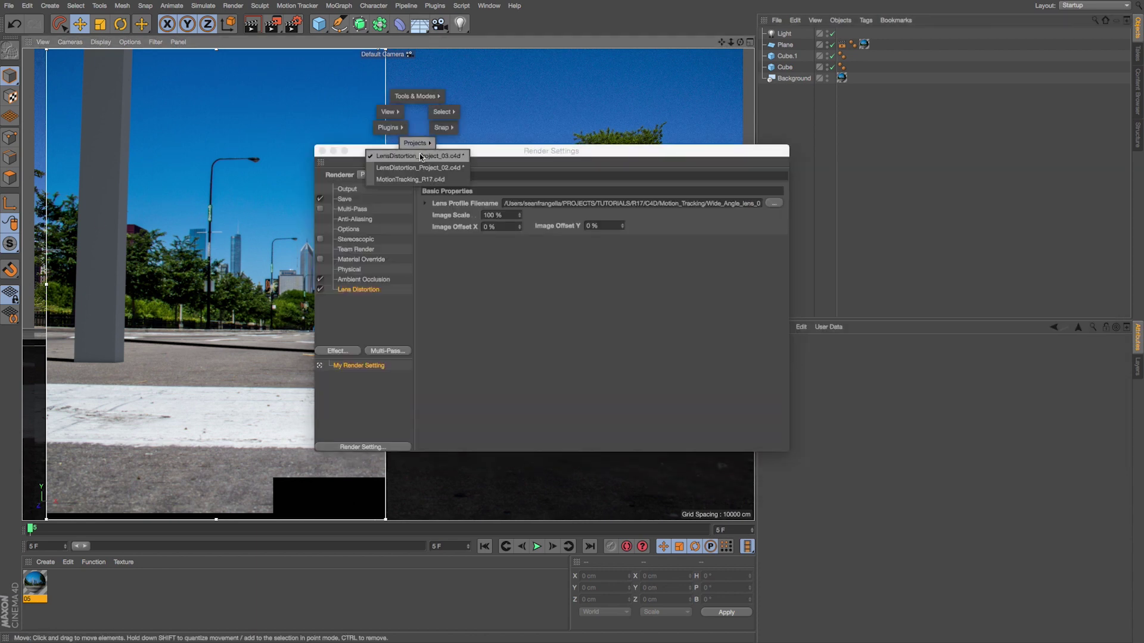
{"action": "left_click", "coordinate": [417, 174]}
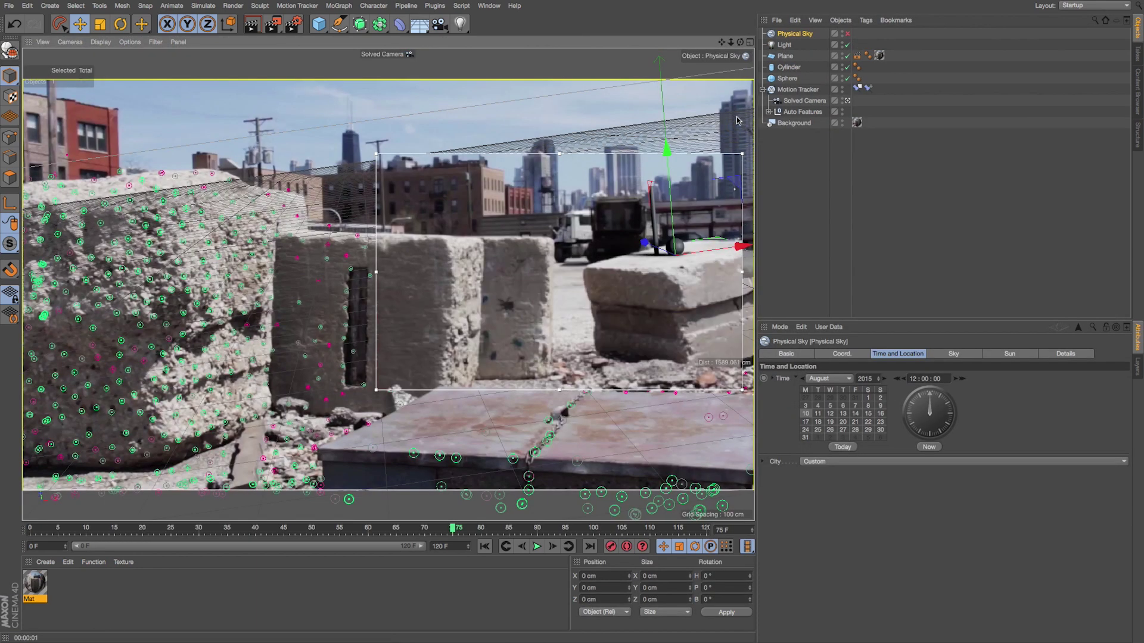
{"action": "left_click", "coordinate": [798, 89]}
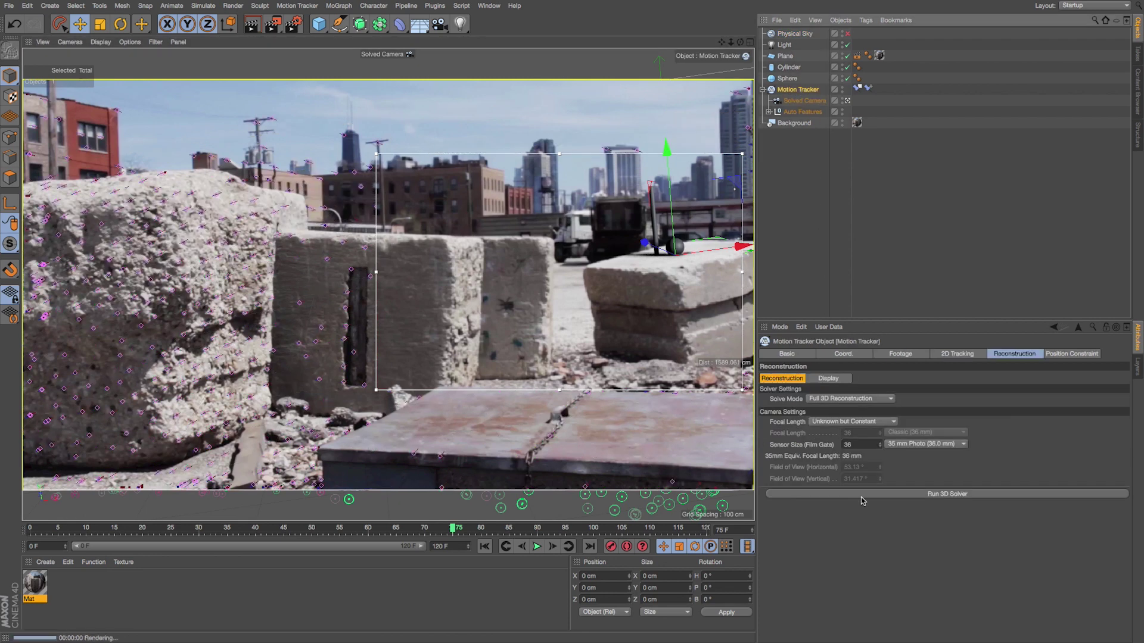
{"action": "left_click", "coordinate": [880, 354]}
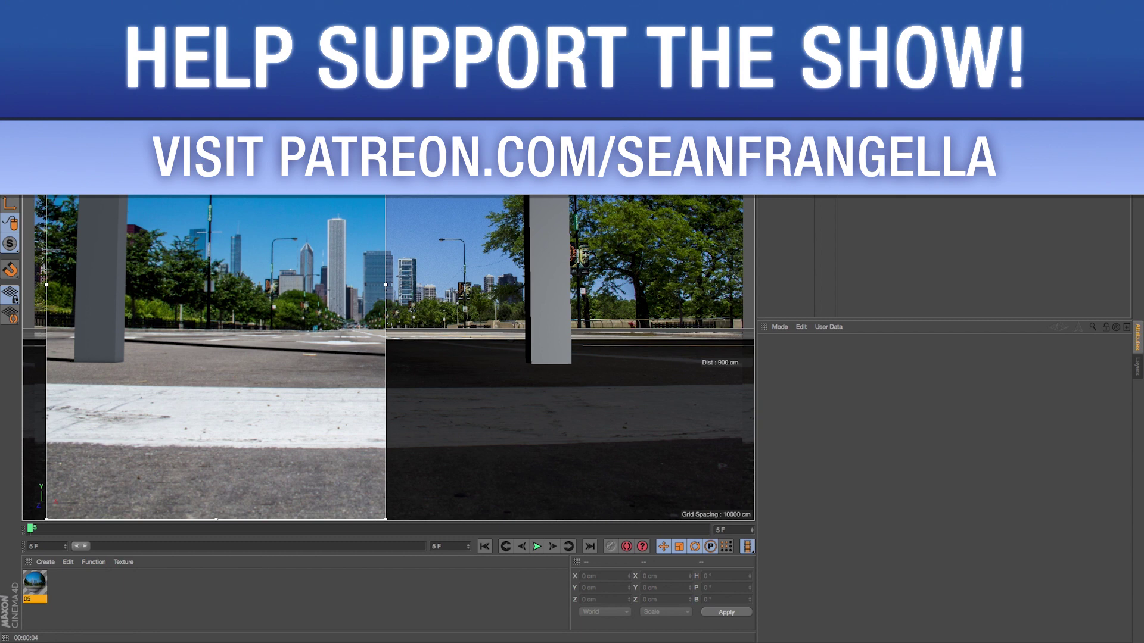
Render the street scene in the viewport.
{"action": "key", "text": "ctrl+r"}
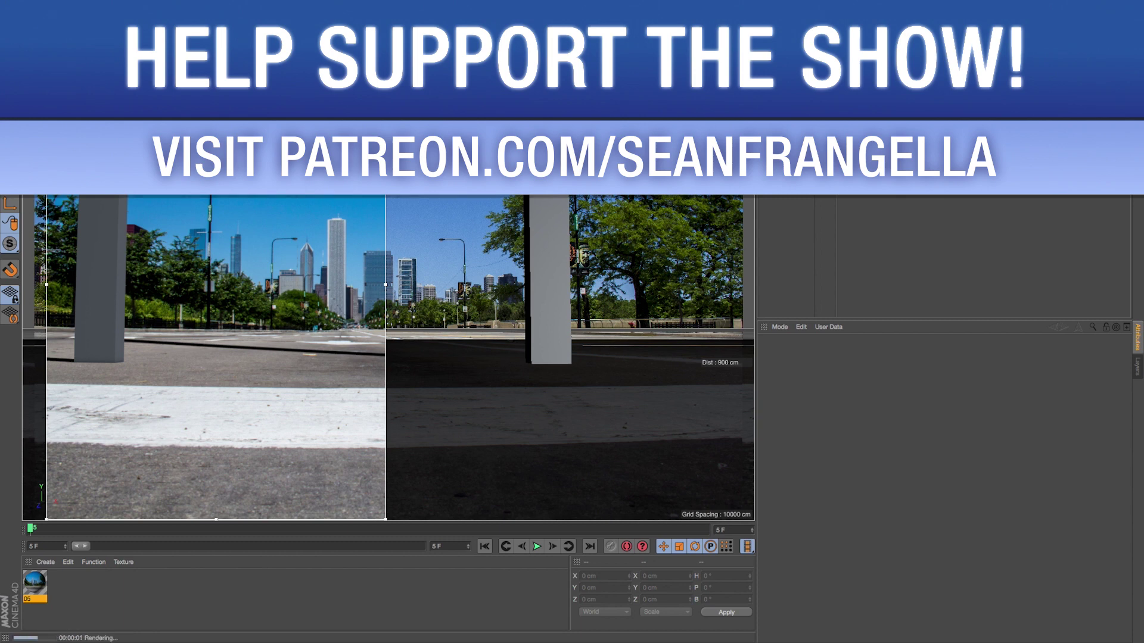